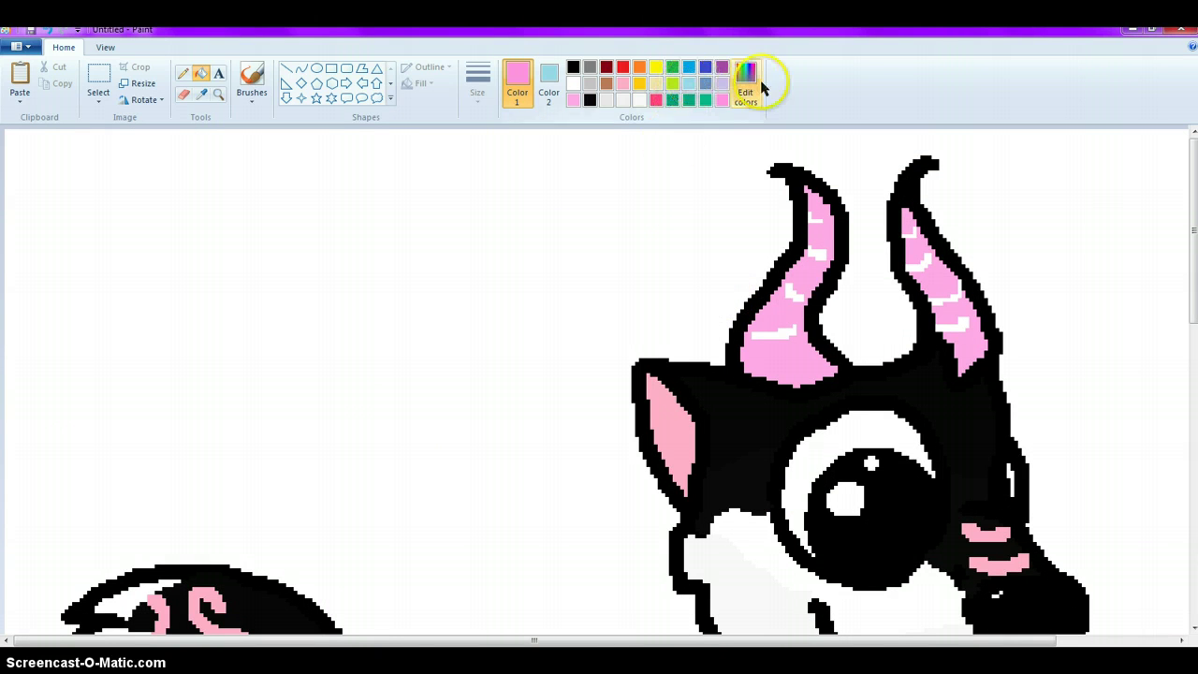
Fill the white background around the character with dark blue, RGB 0, 0, 160
{"action": "left_click", "coordinate": [746, 84]}
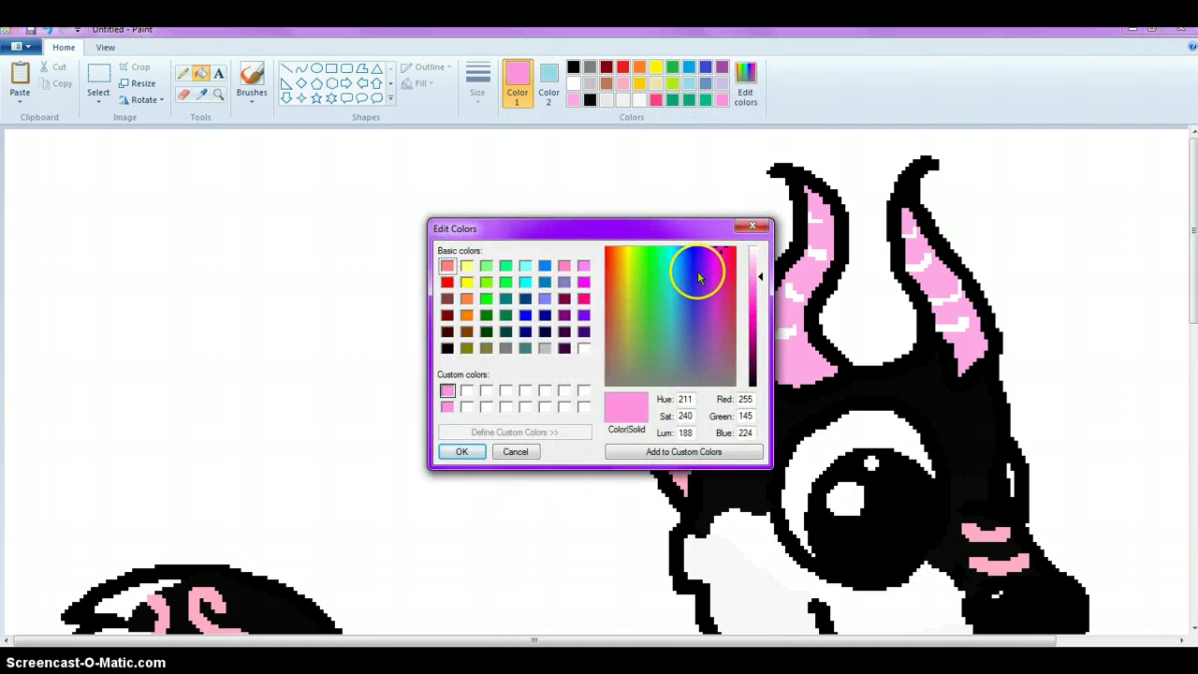
{"action": "left_click", "coordinate": [697, 276]}
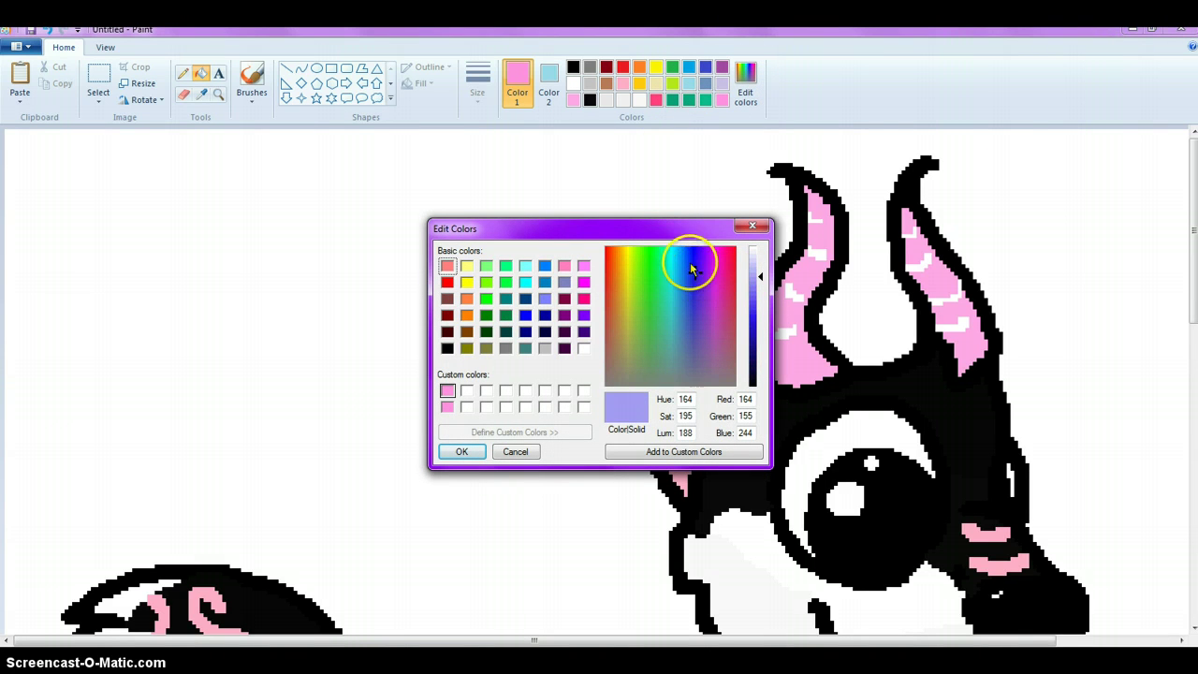
{"action": "mouse_move", "coordinate": [691, 269]}
{"action": "left_mouse_down"}
{"action": "mouse_move", "coordinate": [685, 253]}
{"action": "mouse_move", "coordinate": [696, 261]}
{"action": "left_mouse_up"}
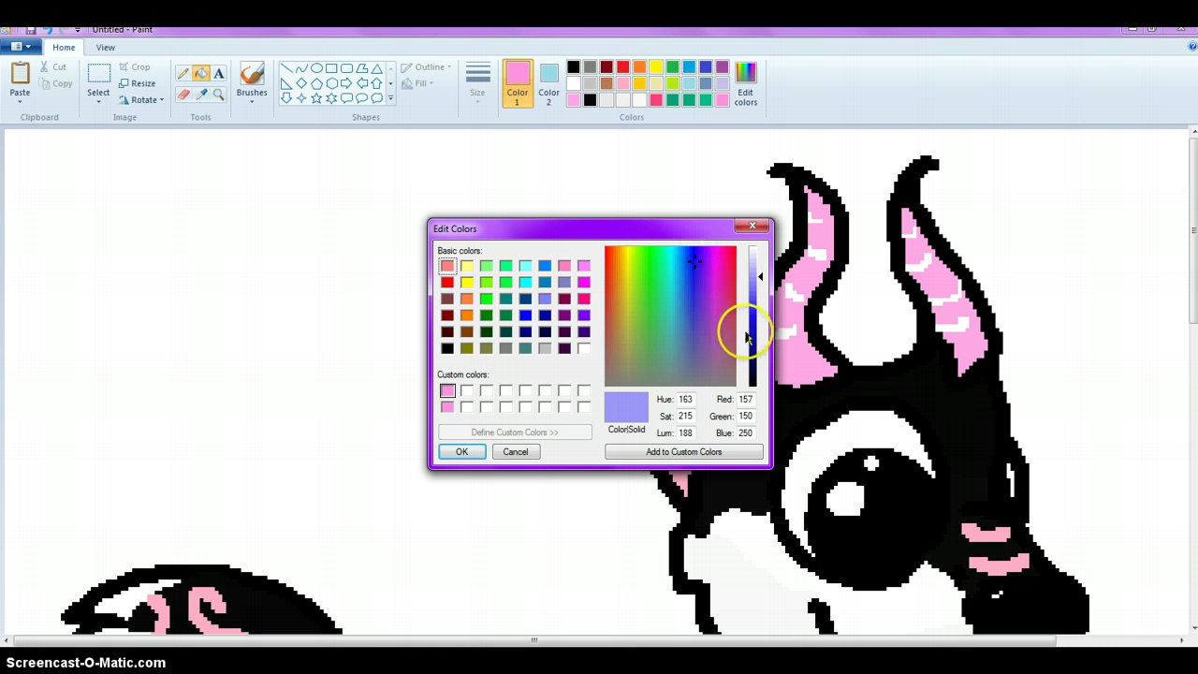
{"action": "left_click", "coordinate": [545, 316]}
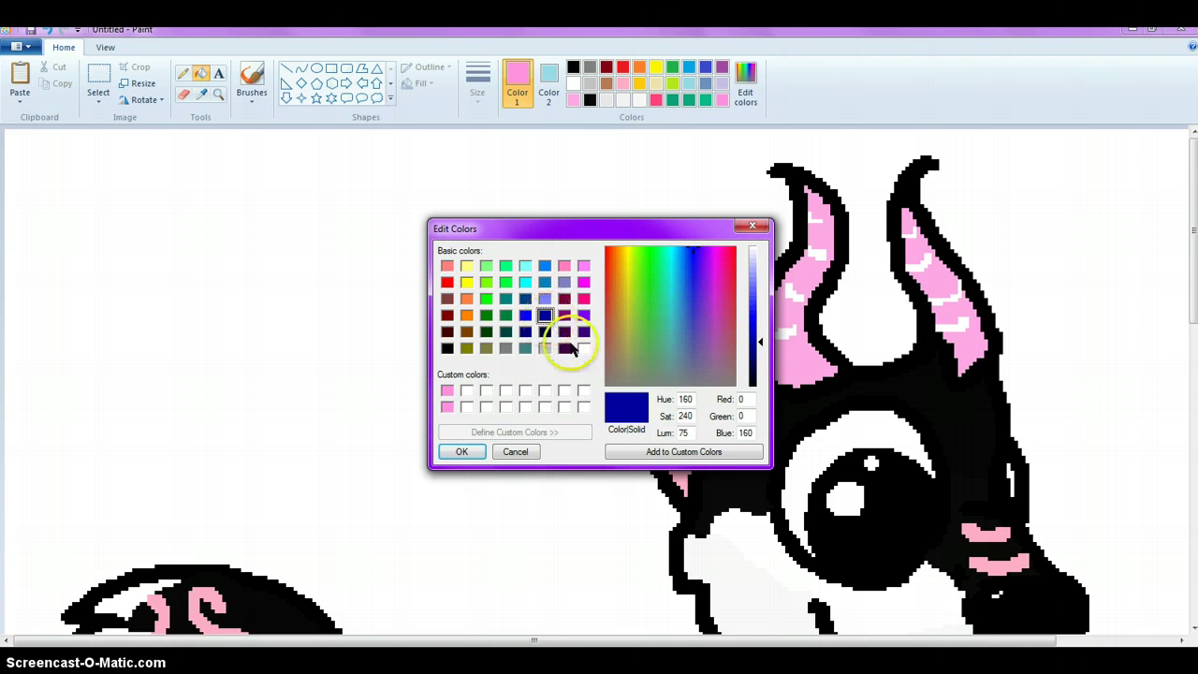
{"action": "left_click", "coordinate": [463, 451]}
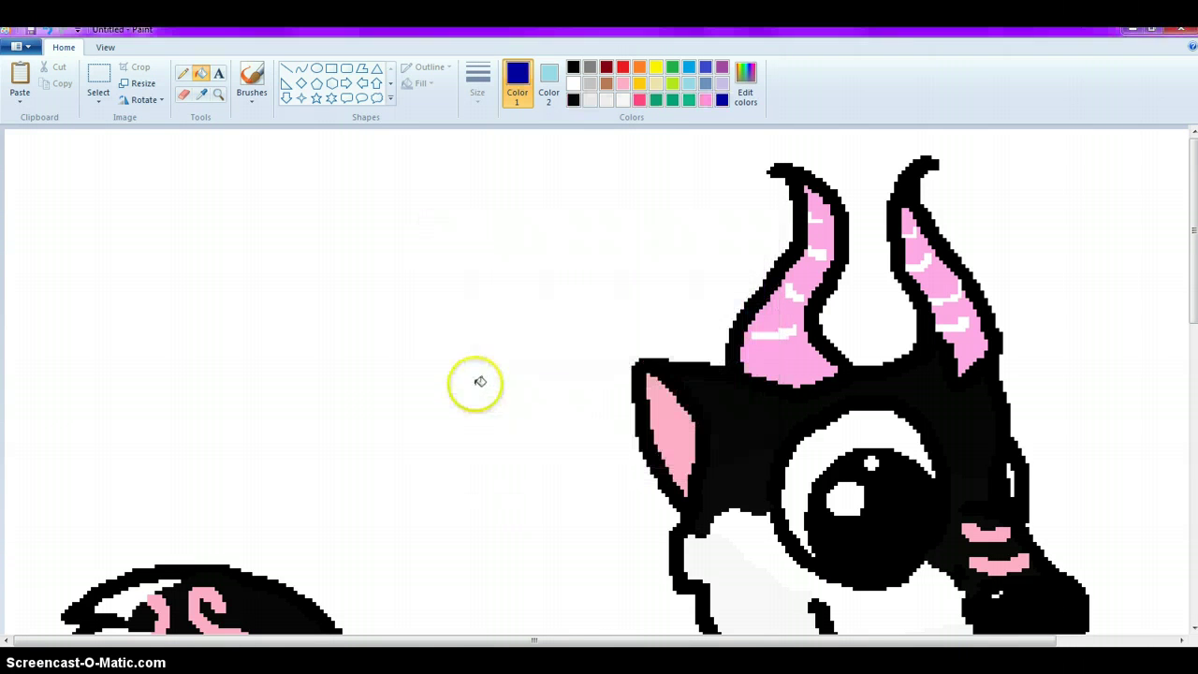
{"action": "left_click", "coordinate": [374, 229]}
{"action": "scroll", "coordinate": [463, 270], "scroll_direction": "down", "scroll_amount": 15}
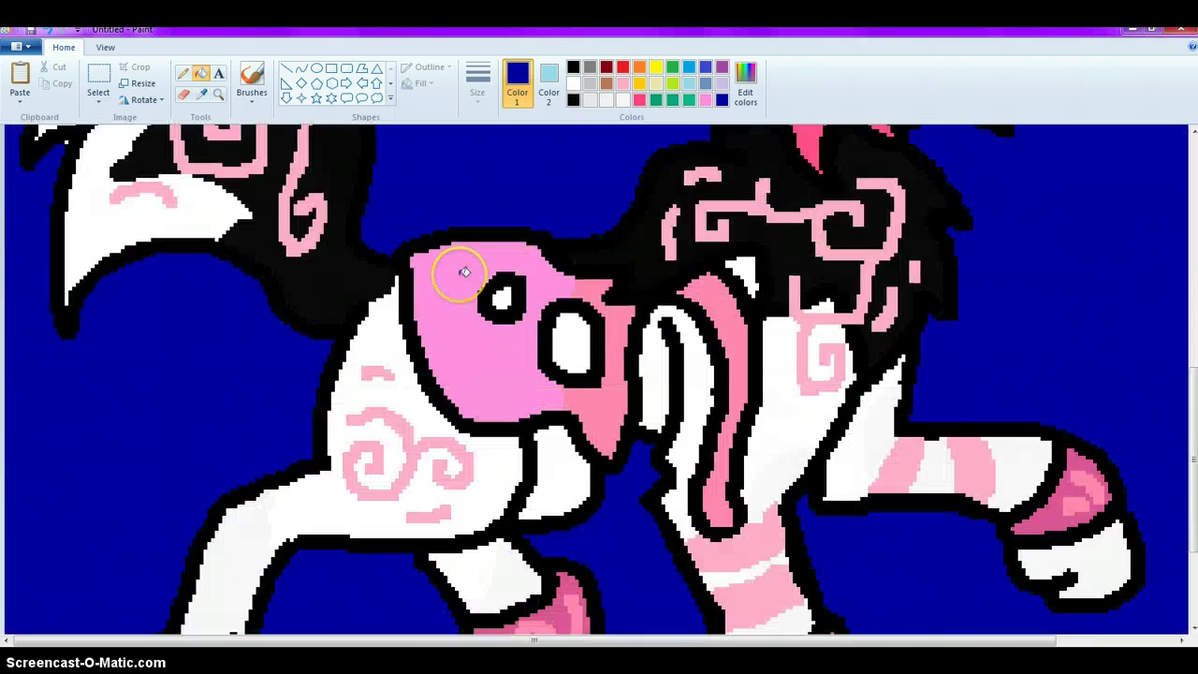
{"action": "scroll", "coordinate": [463, 271], "scroll_direction": "up", "scroll_amount": 10}
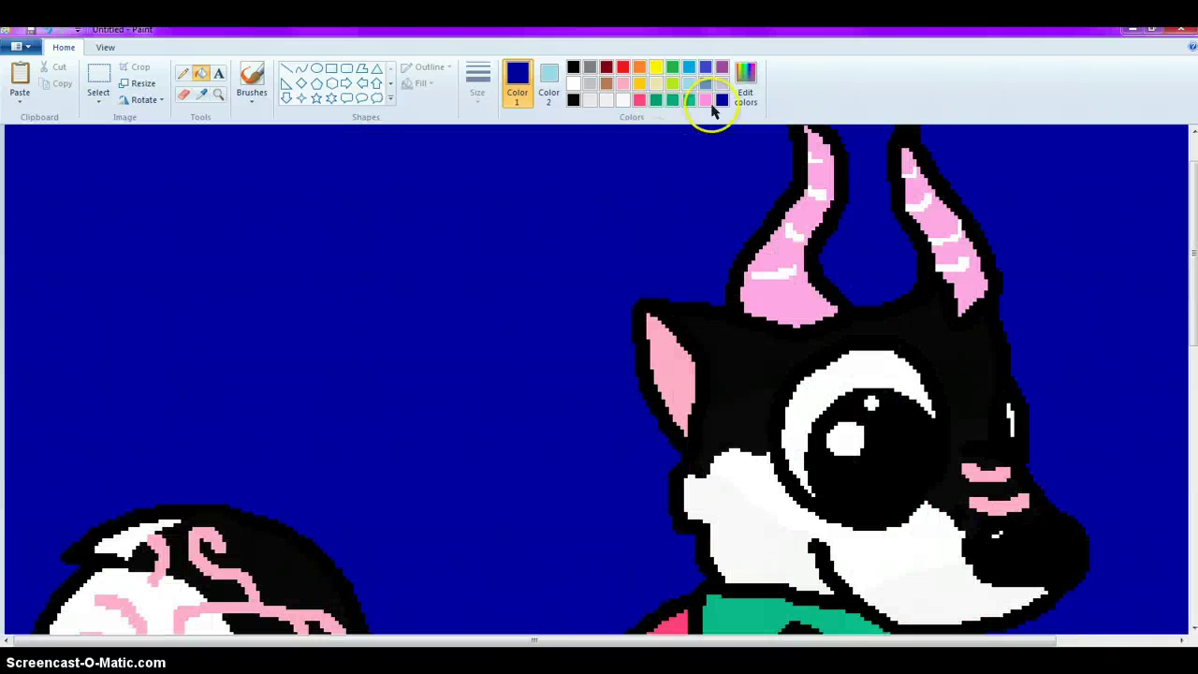
Brighten the background by refilling it with blue RGB 0, 0, 206 and finally RGB 17, 17, 255
{"action": "left_click", "coordinate": [745, 82]}
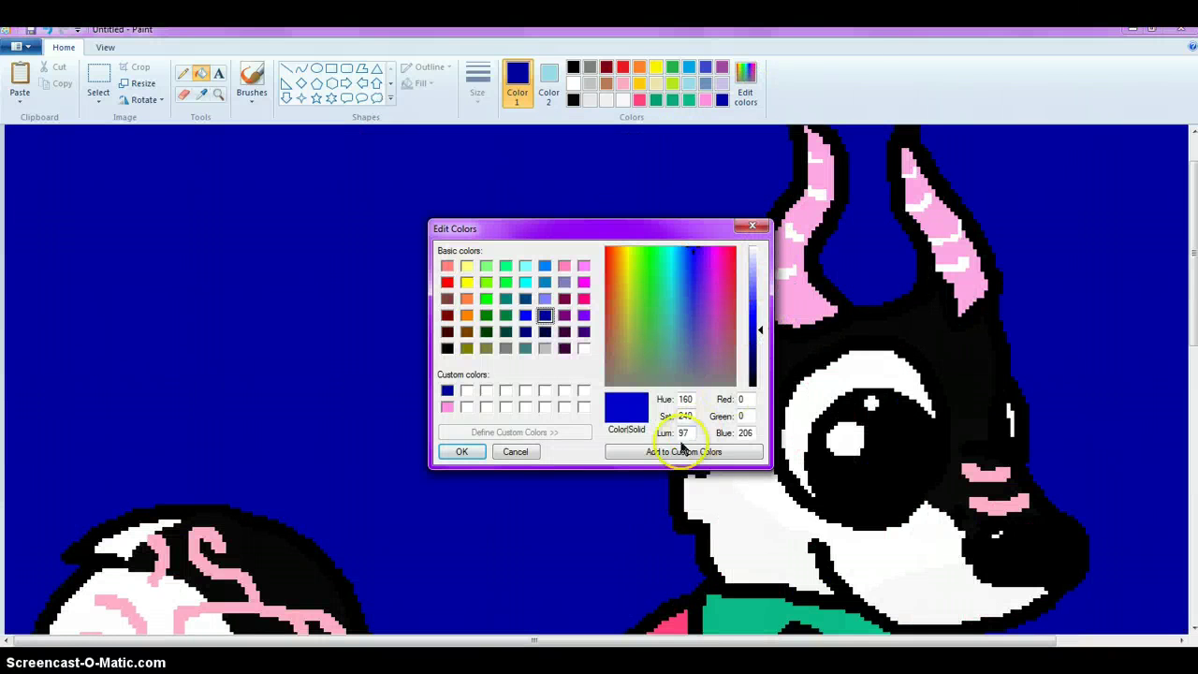
{"action": "left_click", "coordinate": [512, 450]}
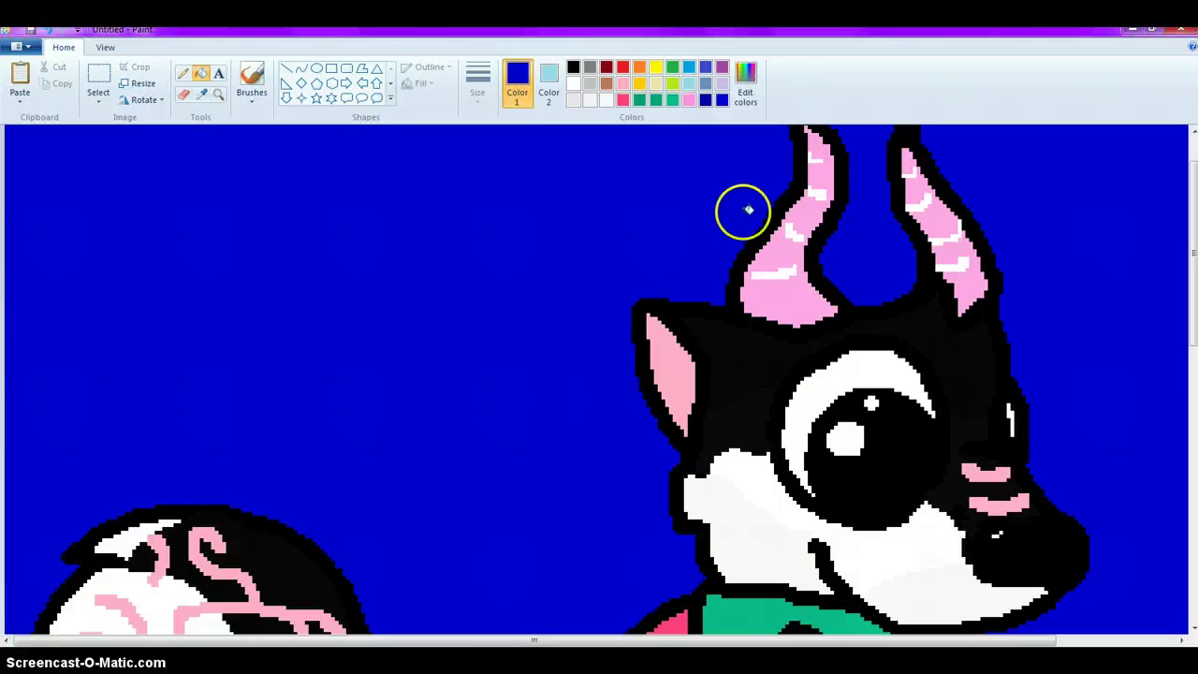
{"action": "left_click", "coordinate": [746, 85]}
{"action": "left_click_drag", "start_coordinate": [756, 300], "coordinate": [759, 311]}
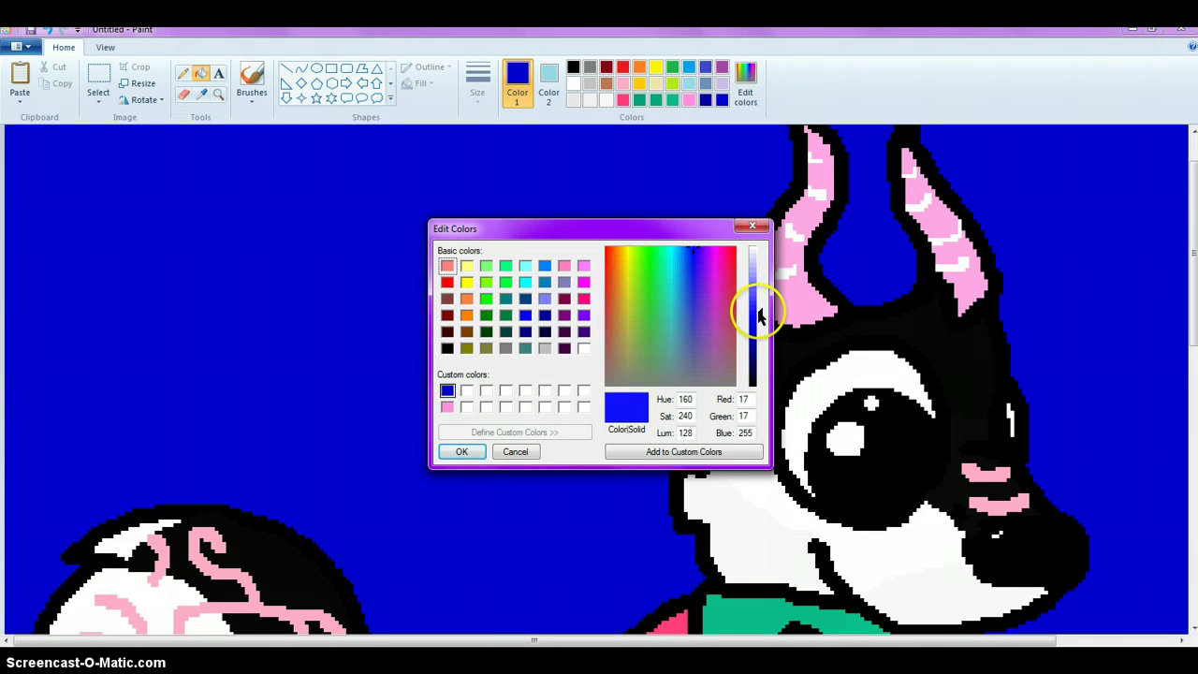
{"action": "left_click", "coordinate": [459, 452]}
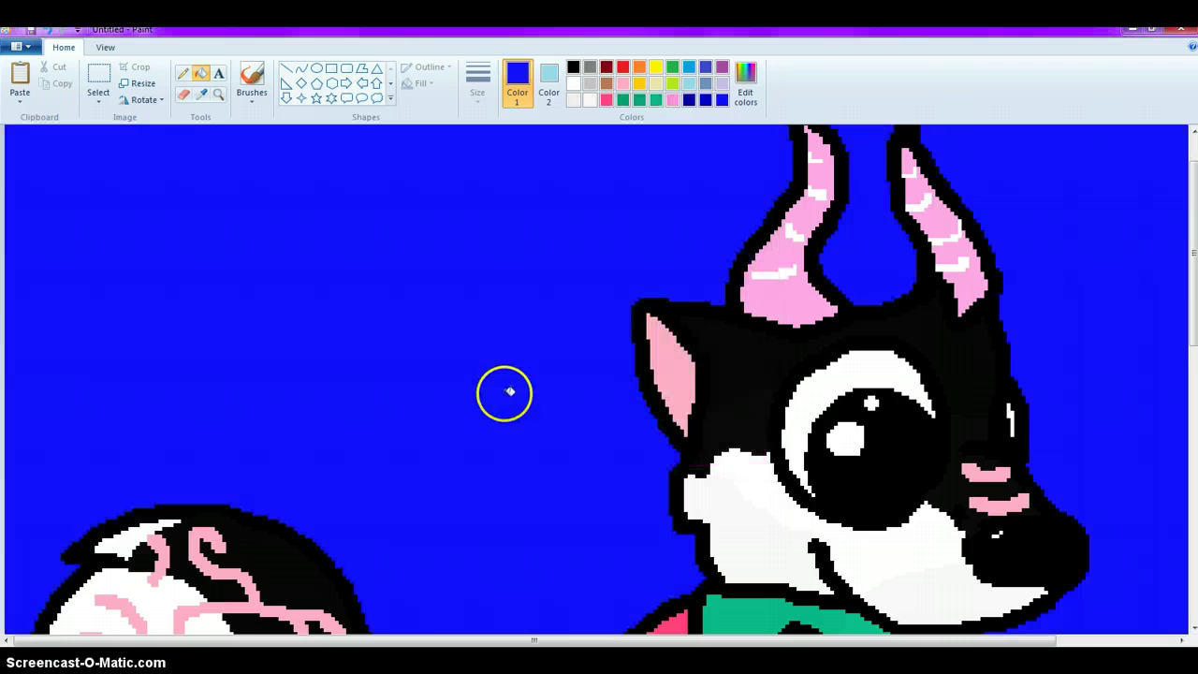
{"action": "scroll", "coordinate": [540, 368], "scroll_direction": "down", "scroll_amount": 5}
{"action": "scroll", "coordinate": [550, 347], "scroll_direction": "up", "scroll_amount": 6}
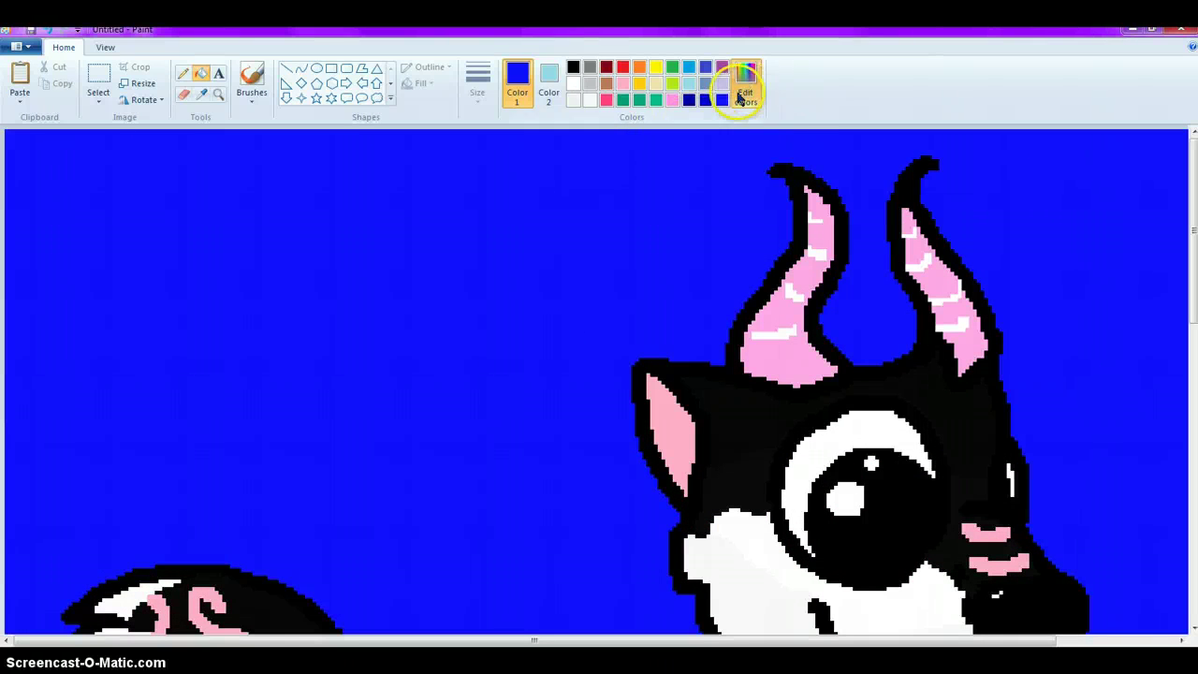
Draw a wavy yellow (RGB 255, 255, 0) Pencil line from the canvas's upper edge above the horns down to the tail
{"action": "left_click", "coordinate": [746, 82]}
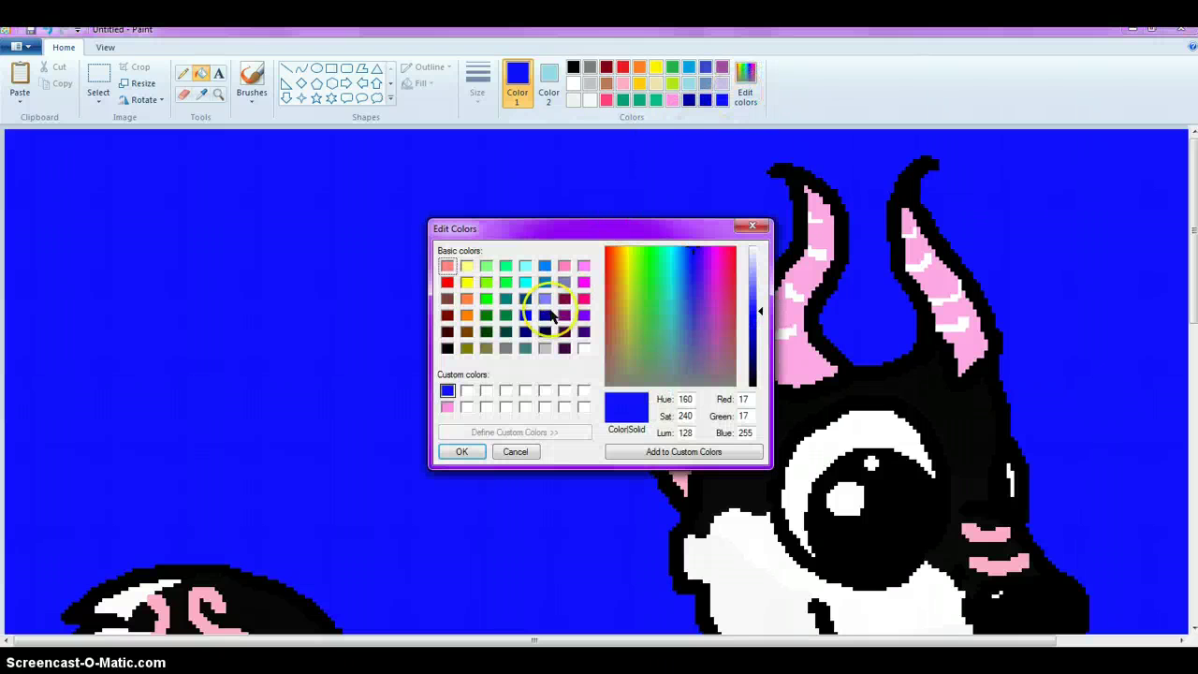
{"action": "left_click", "coordinate": [466, 282]}
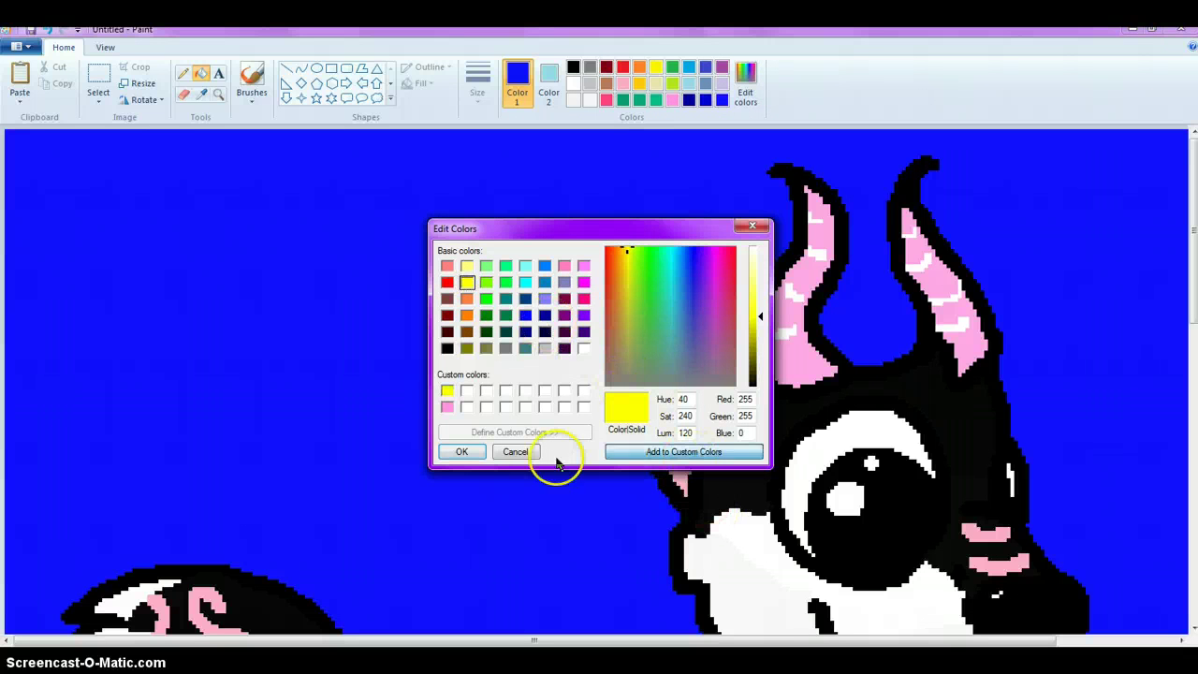
{"action": "left_click", "coordinate": [459, 450]}
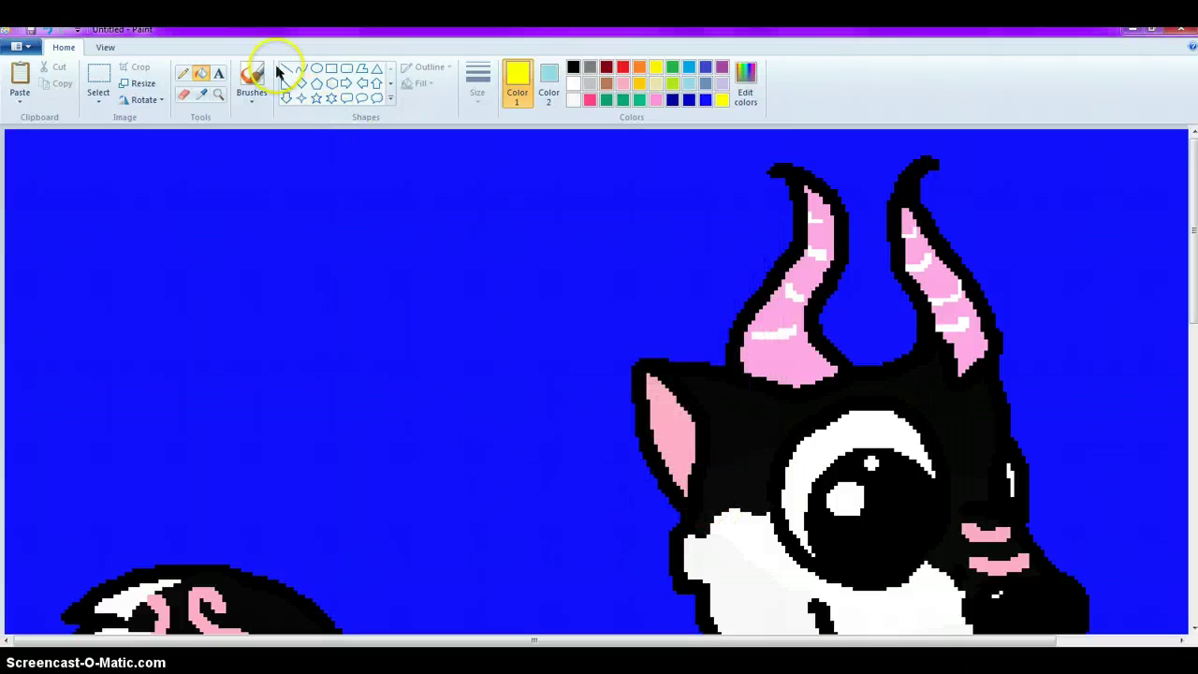
{"action": "left_click", "coordinate": [182, 73]}
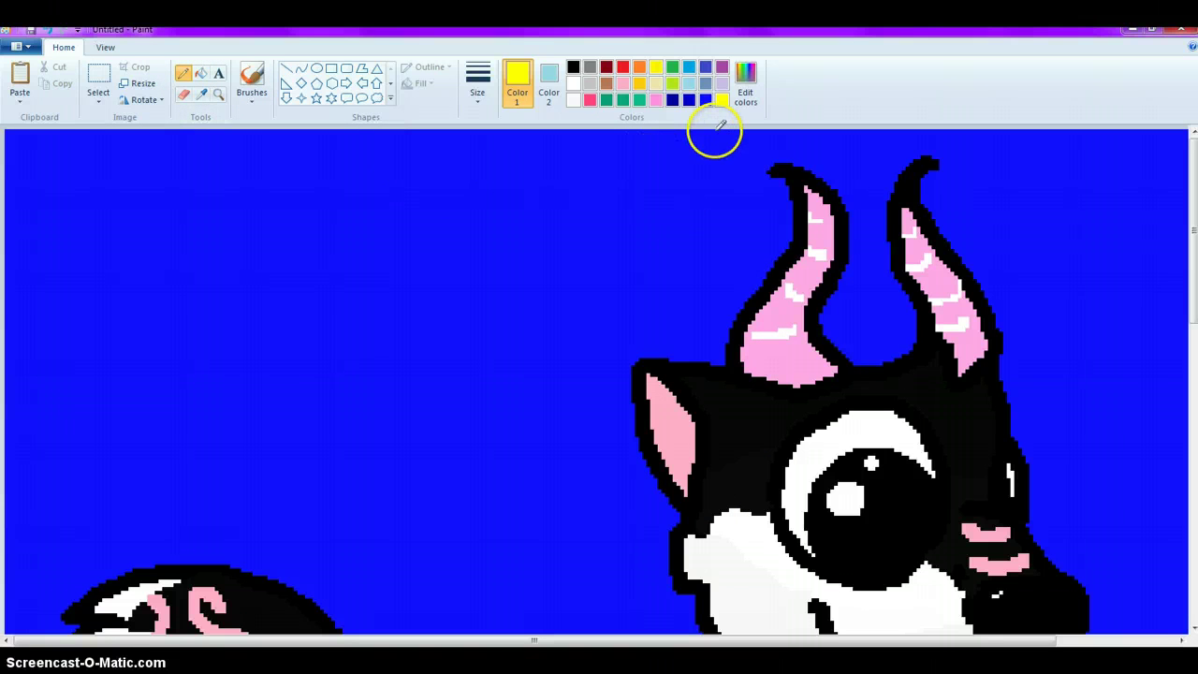
{"action": "mouse_move", "coordinate": [716, 133]}
{"action": "left_mouse_down"}
{"action": "mouse_move", "coordinate": [688, 183]}
{"action": "mouse_move", "coordinate": [647, 211]}
{"action": "mouse_move", "coordinate": [462, 278]}
{"action": "mouse_move", "coordinate": [403, 364]}
{"action": "mouse_move", "coordinate": [346, 415]}
{"action": "mouse_move", "coordinate": [262, 428]}
{"action": "mouse_move", "coordinate": [99, 485]}
{"action": "mouse_move", "coordinate": [64, 511]}
{"action": "mouse_move", "coordinate": [24, 583]}
{"action": "left_mouse_up"}
{"action": "scroll", "coordinate": [20, 448], "scroll_direction": "down", "scroll_amount": 5}
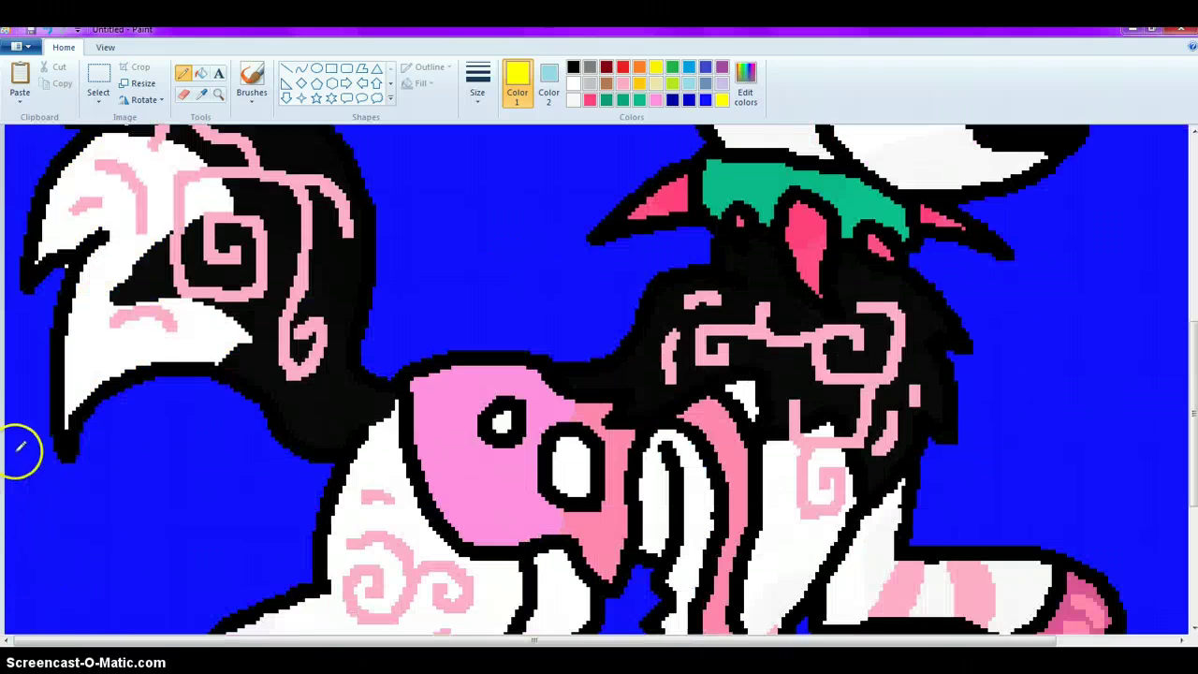
Continue the wavy yellow line past the tail and down beside the hind leg to the canvas's lower edge
{"action": "scroll", "coordinate": [46, 257], "scroll_direction": "up", "scroll_amount": 1}
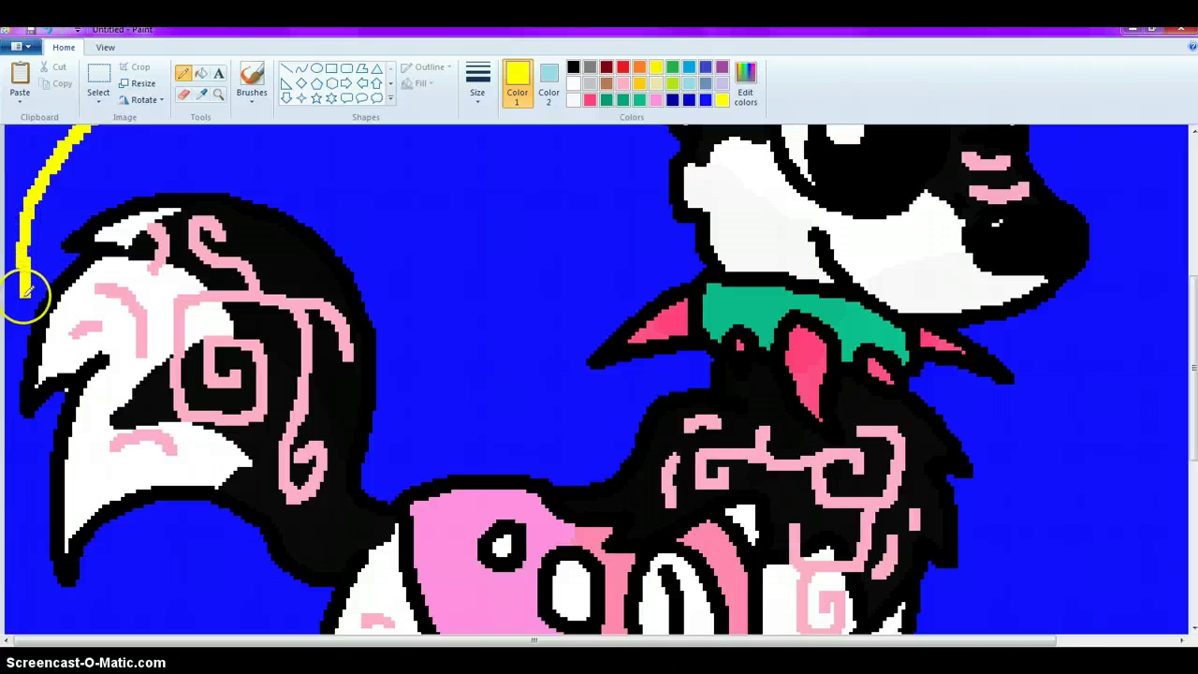
{"action": "scroll", "coordinate": [10, 328], "scroll_direction": "down", "scroll_amount": 4}
{"action": "scroll", "coordinate": [15, 281], "scroll_direction": "up", "scroll_amount": 1}
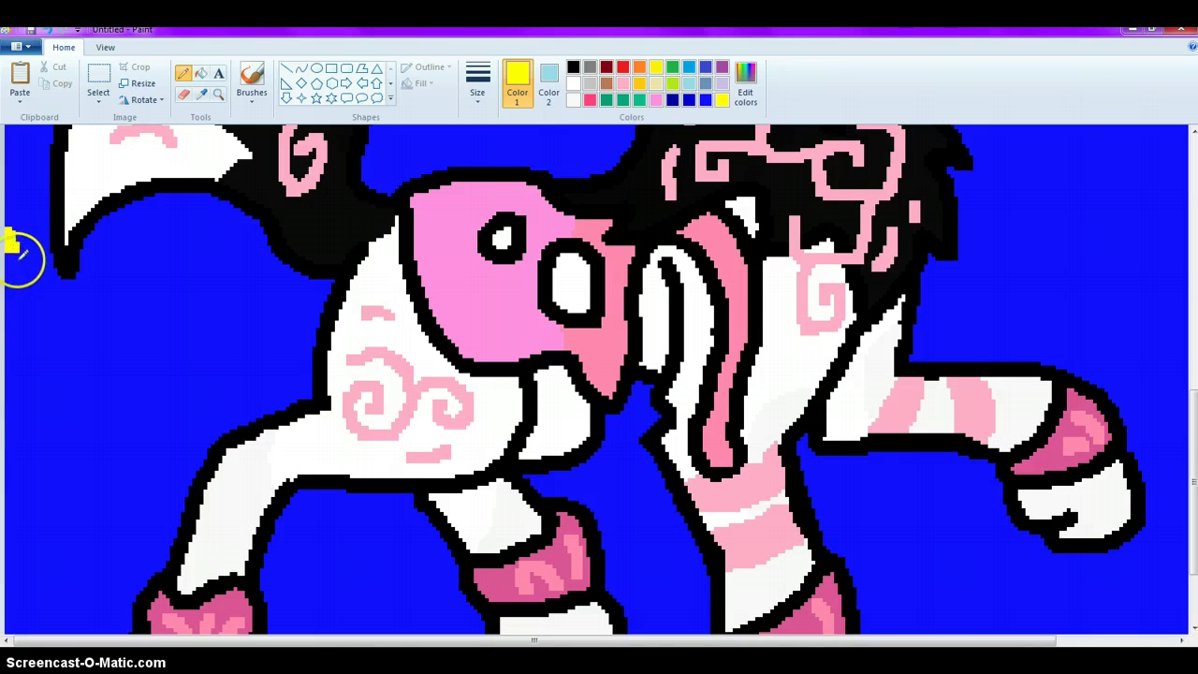
{"action": "mouse_move", "coordinate": [23, 254]}
{"action": "left_mouse_down"}
{"action": "mouse_move", "coordinate": [43, 293]}
{"action": "mouse_move", "coordinate": [115, 335]}
{"action": "mouse_move", "coordinate": [160, 396]}
{"action": "mouse_move", "coordinate": [159, 451]}
{"action": "mouse_move", "coordinate": [46, 578]}
{"action": "mouse_move", "coordinate": [38, 613]}
{"action": "left_mouse_up"}
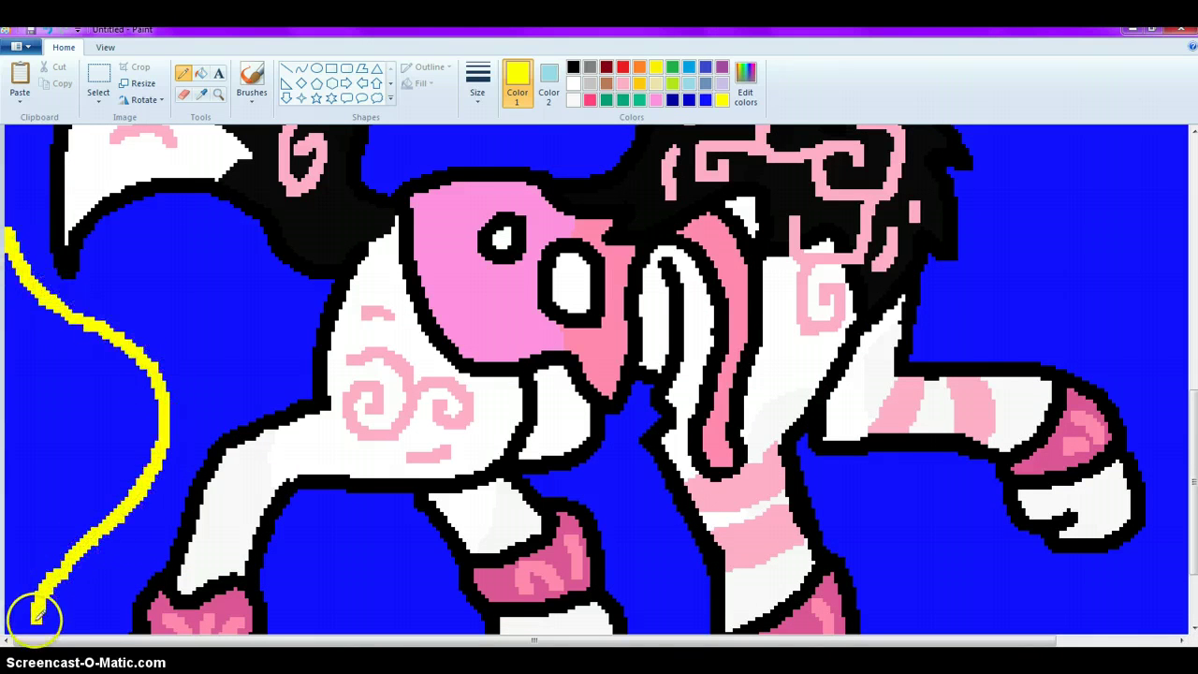
{"action": "scroll", "coordinate": [58, 609], "scroll_direction": "down", "scroll_amount": 1}
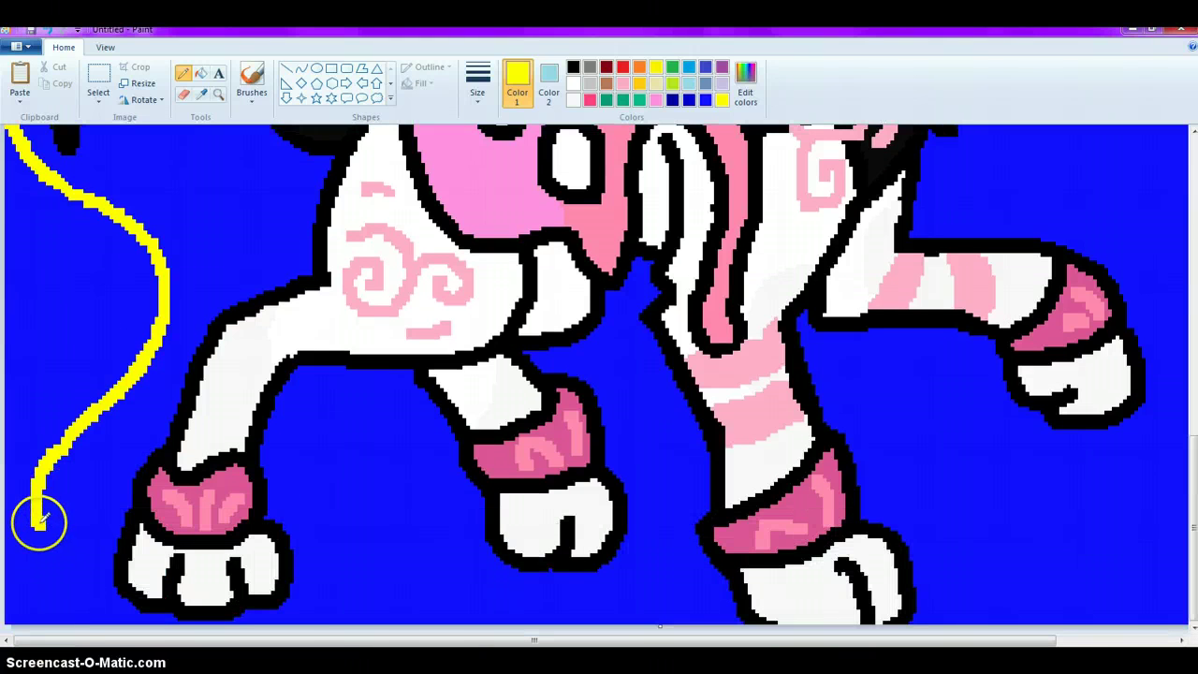
{"action": "left_click_drag", "start_coordinate": [41, 529], "coordinate": [92, 624]}
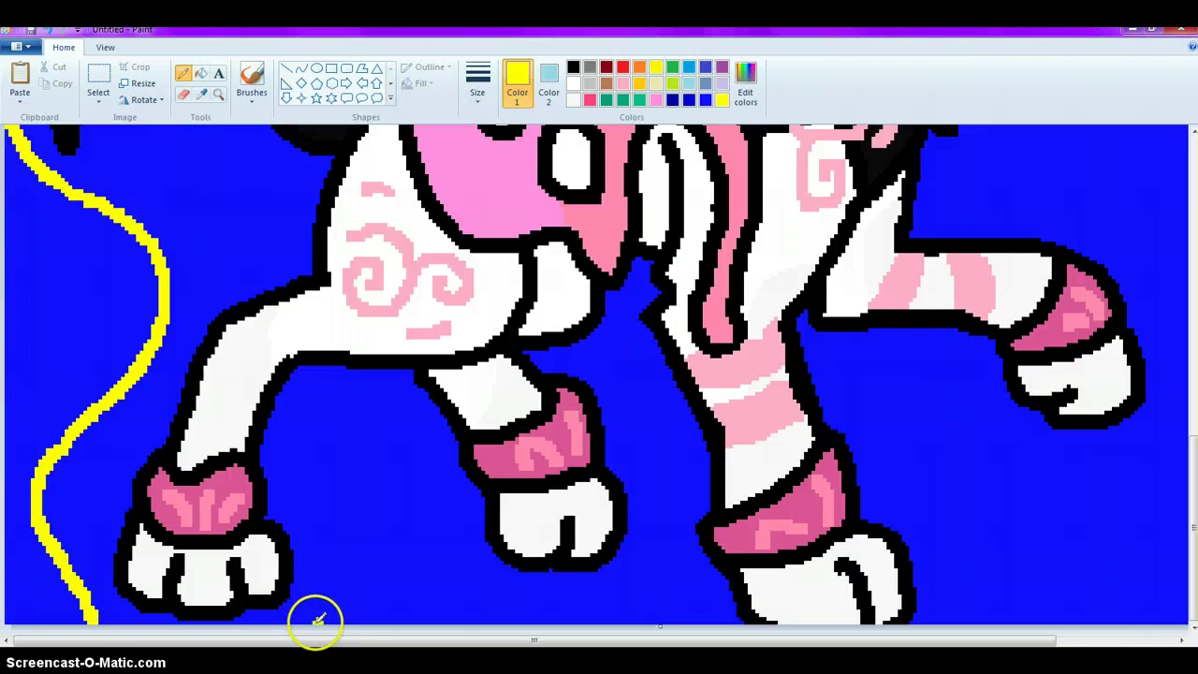
Draw yellow humps along the canvas's lower edge between the feet and a wavy line up the character's front side to the upper edge
{"action": "mouse_move", "coordinate": [318, 620]}
{"action": "left_mouse_down"}
{"action": "mouse_move", "coordinate": [353, 581]}
{"action": "mouse_move", "coordinate": [433, 570]}
{"action": "mouse_move", "coordinate": [508, 609]}
{"action": "mouse_move", "coordinate": [571, 621]}
{"action": "mouse_move", "coordinate": [698, 613]}
{"action": "left_mouse_up"}
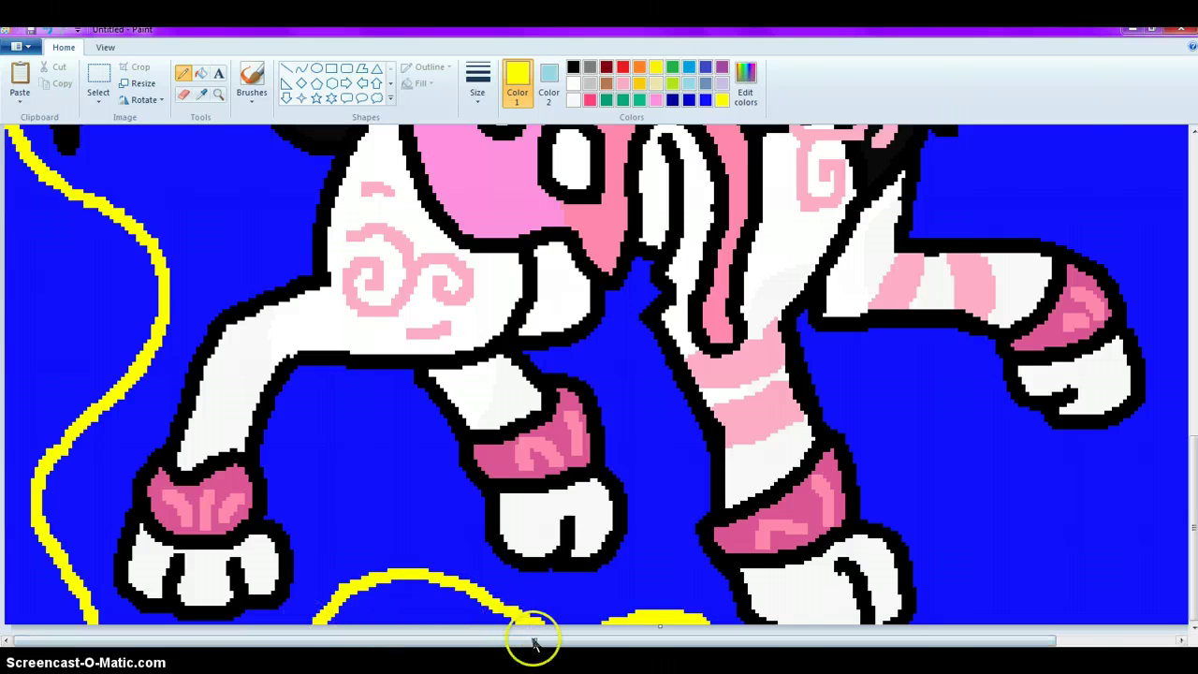
{"action": "left_click_drag", "start_coordinate": [611, 640], "coordinate": [655, 640]}
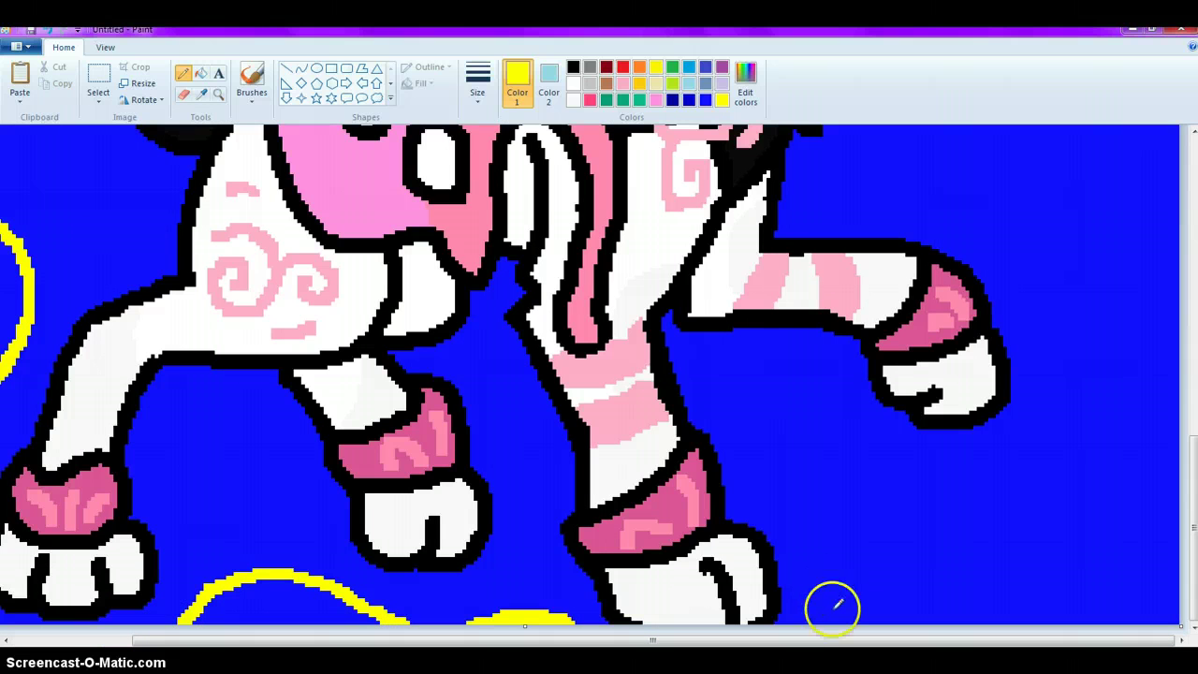
{"action": "mouse_move", "coordinate": [824, 618]}
{"action": "left_mouse_down"}
{"action": "mouse_move", "coordinate": [808, 546]}
{"action": "mouse_move", "coordinate": [826, 499]}
{"action": "mouse_move", "coordinate": [863, 484]}
{"action": "mouse_move", "coordinate": [998, 494]}
{"action": "mouse_move", "coordinate": [1061, 465]}
{"action": "mouse_move", "coordinate": [1094, 409]}
{"action": "mouse_move", "coordinate": [1091, 342]}
{"action": "mouse_move", "coordinate": [1057, 272]}
{"action": "mouse_move", "coordinate": [1001, 219]}
{"action": "mouse_move", "coordinate": [941, 128]}
{"action": "left_mouse_up"}
{"action": "scroll", "coordinate": [1038, 326], "scroll_direction": "up", "scroll_amount": 4}
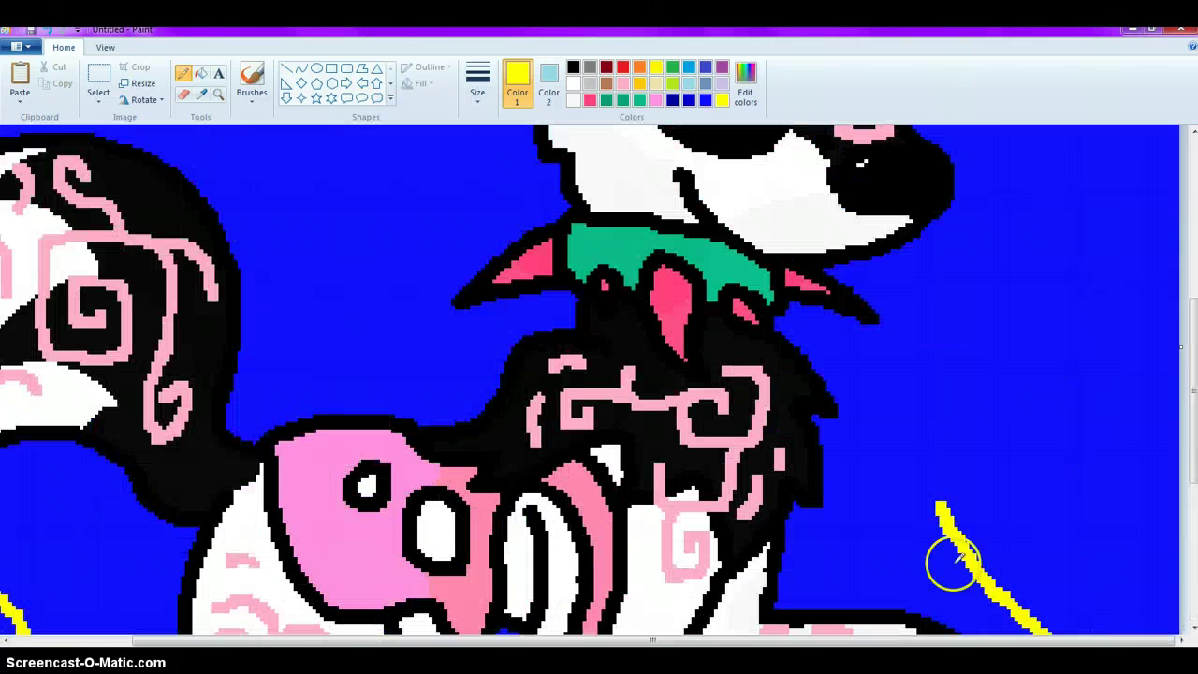
{"action": "mouse_move", "coordinate": [942, 507]}
{"action": "left_mouse_down"}
{"action": "mouse_move", "coordinate": [928, 482]}
{"action": "mouse_move", "coordinate": [922, 366]}
{"action": "mouse_move", "coordinate": [1011, 168]}
{"action": "left_mouse_up"}
{"action": "scroll", "coordinate": [1001, 240], "scroll_direction": "up", "scroll_amount": 3}
{"action": "scroll", "coordinate": [1003, 240], "scroll_direction": "up", "scroll_amount": 2}
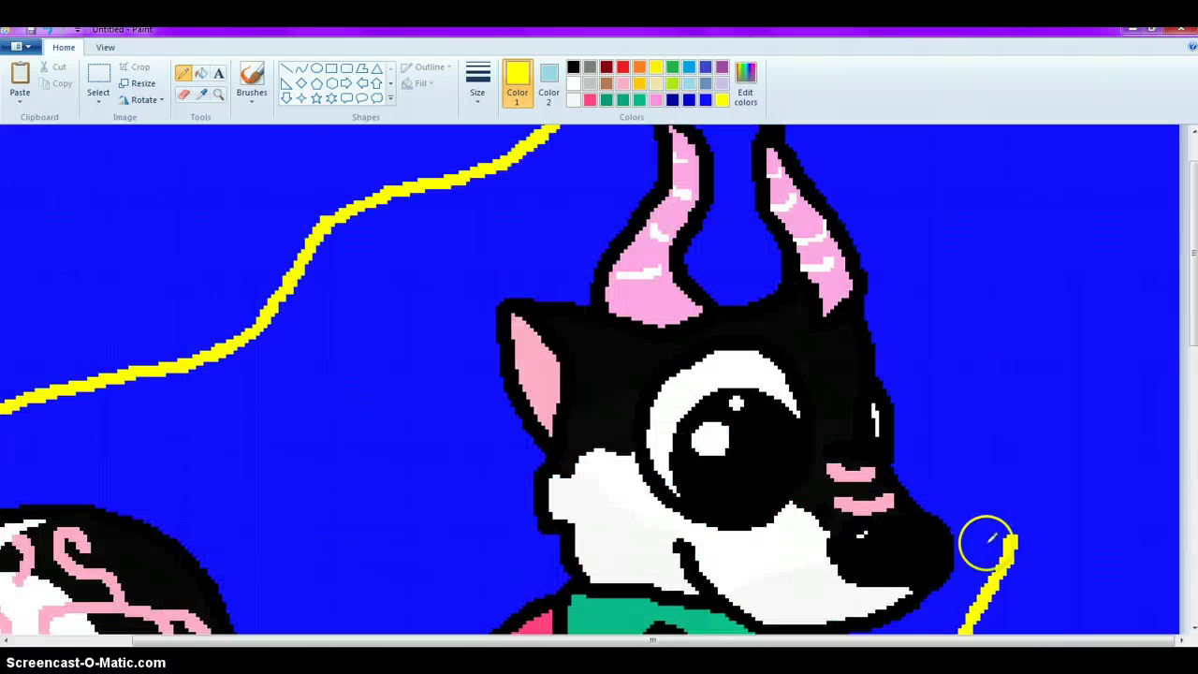
{"action": "mouse_move", "coordinate": [1009, 543]}
{"action": "left_mouse_down"}
{"action": "mouse_move", "coordinate": [987, 432]}
{"action": "mouse_move", "coordinate": [1026, 278]}
{"action": "mouse_move", "coordinate": [987, 157]}
{"action": "left_mouse_up"}
{"action": "scroll", "coordinate": [1020, 384], "scroll_direction": "up", "scroll_amount": 1}
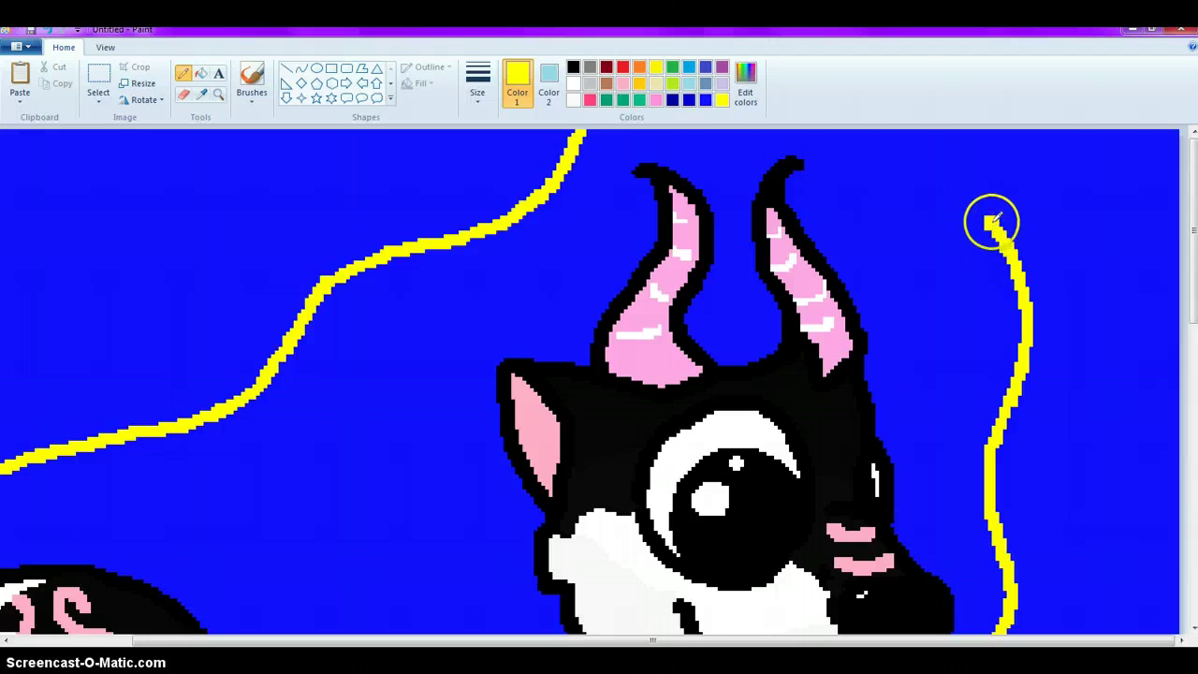
{"action": "left_click_drag", "start_coordinate": [986, 200], "coordinate": [948, 141]}
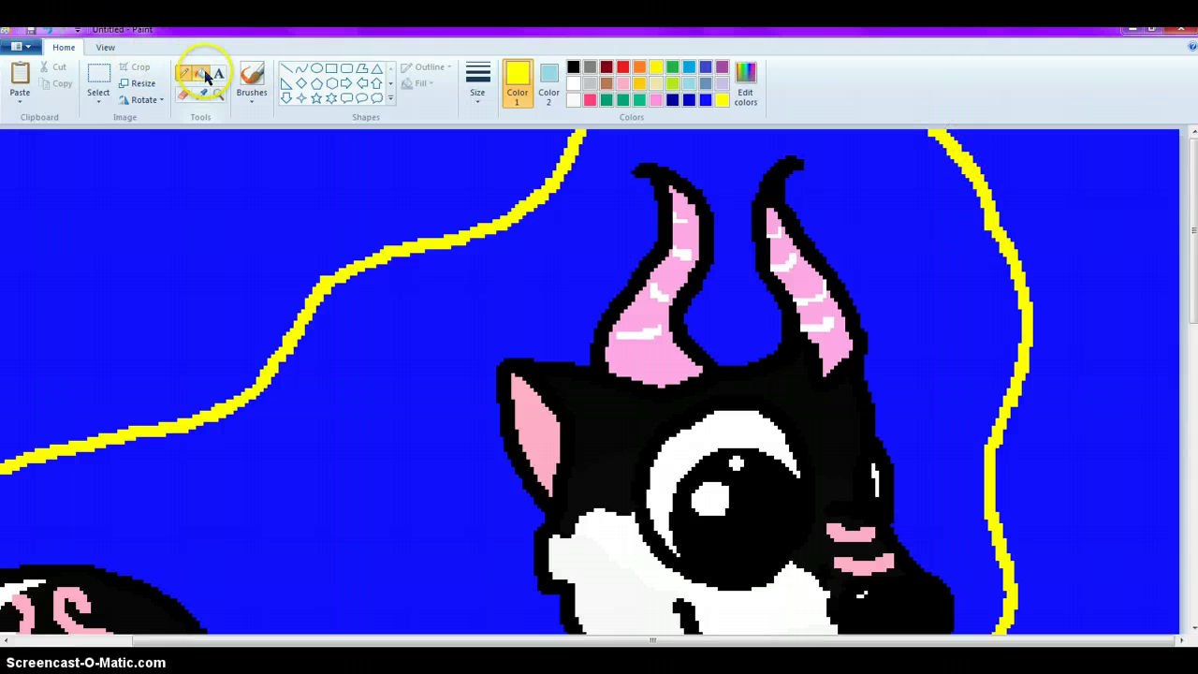
Fill all background areas outside the wavy outline with yellow, including the humps under the feet
{"action": "left_click", "coordinate": [207, 75]}
{"action": "left_click", "coordinate": [400, 218]}
{"action": "left_click", "coordinate": [1078, 214]}
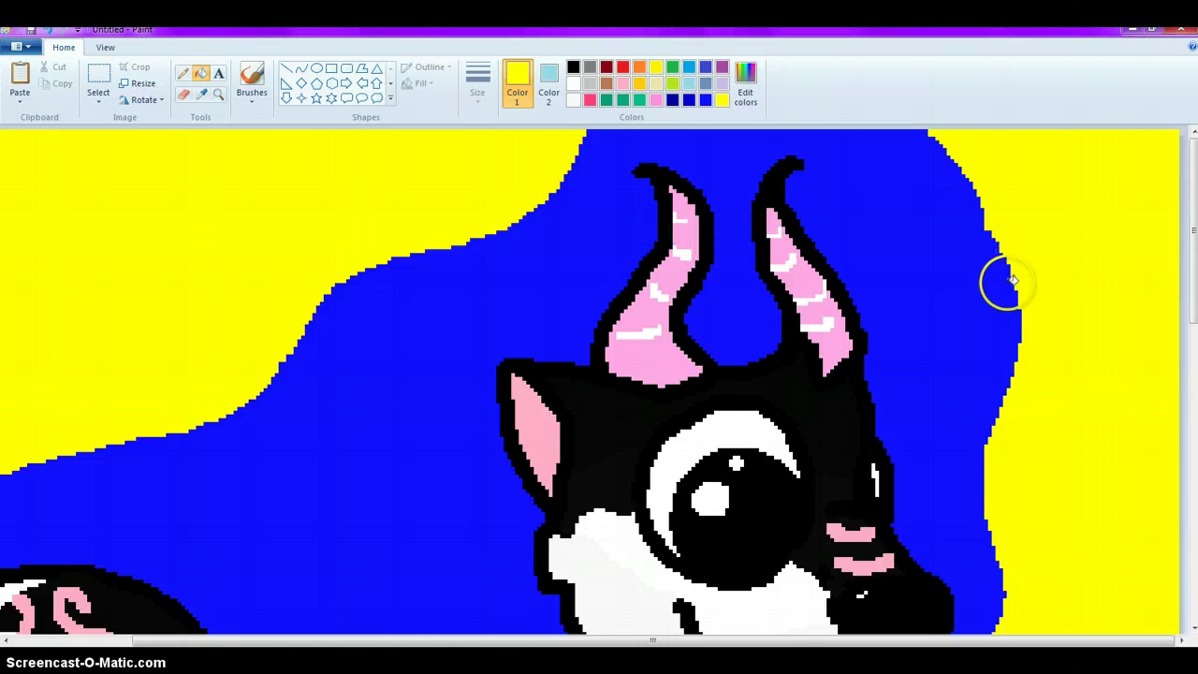
{"action": "scroll", "coordinate": [973, 318], "scroll_direction": "down", "scroll_amount": 5}
{"action": "left_click", "coordinate": [214, 603]}
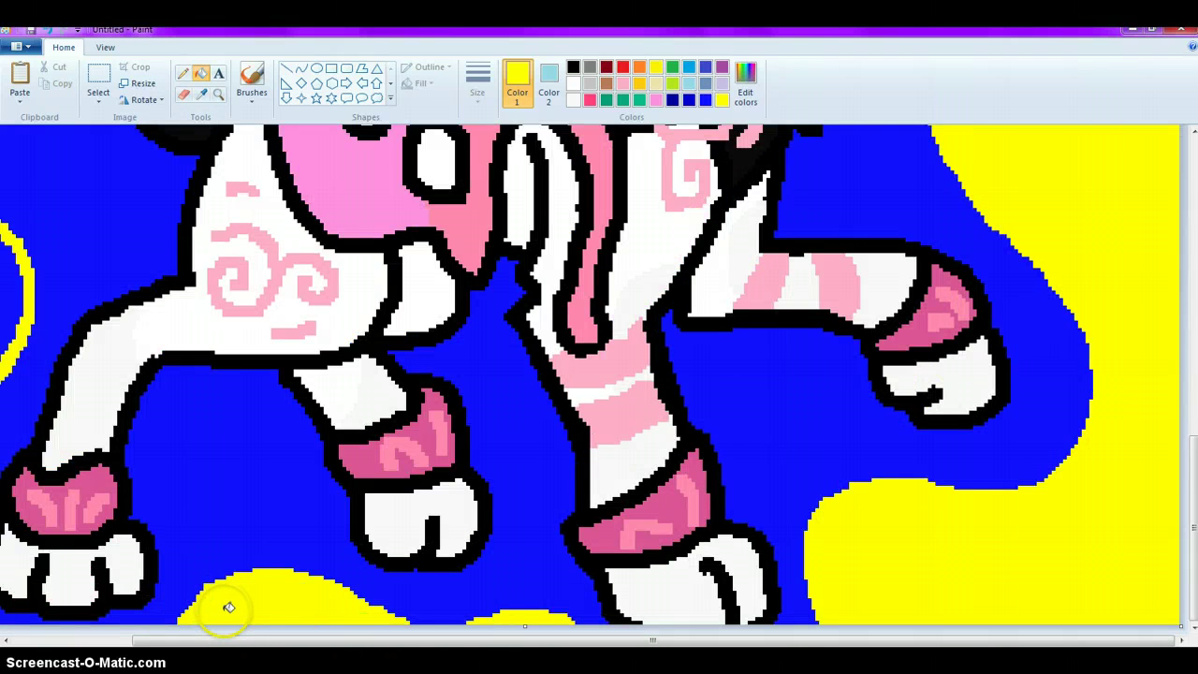
{"action": "left_click_drag", "start_coordinate": [506, 644], "coordinate": [307, 631]}
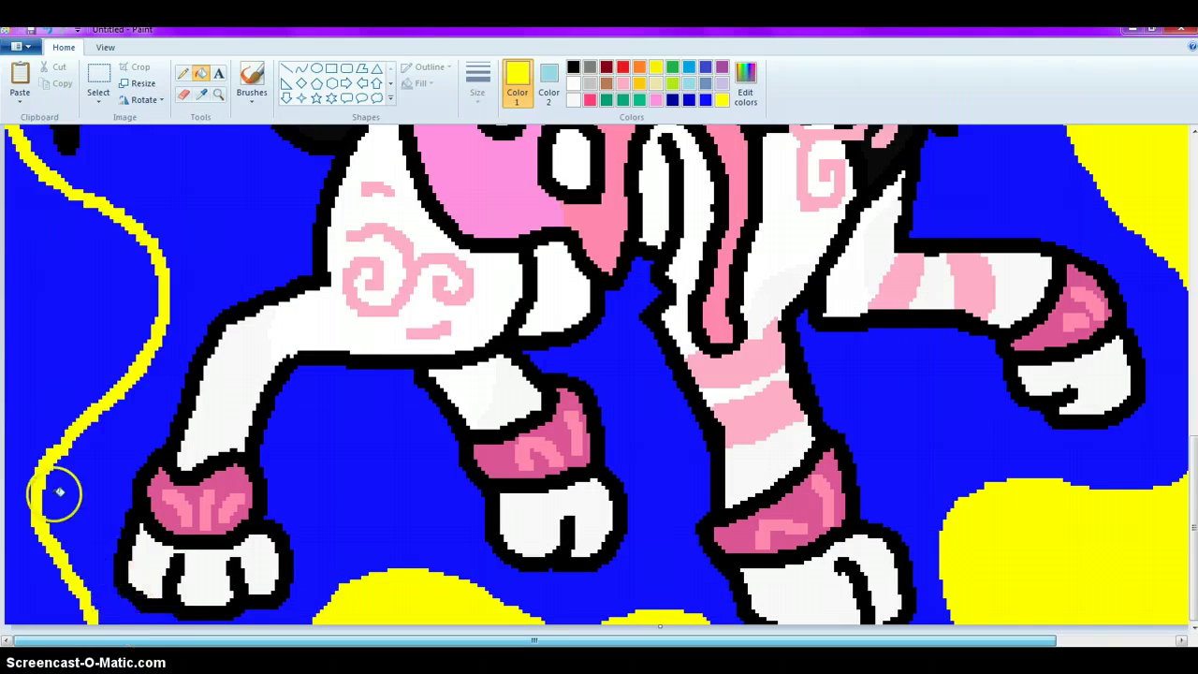
{"action": "left_click", "coordinate": [36, 358]}
{"action": "scroll", "coordinate": [245, 481], "scroll_direction": "up", "scroll_amount": 5}
{"action": "scroll", "coordinate": [342, 509], "scroll_direction": "down", "scroll_amount": 5}
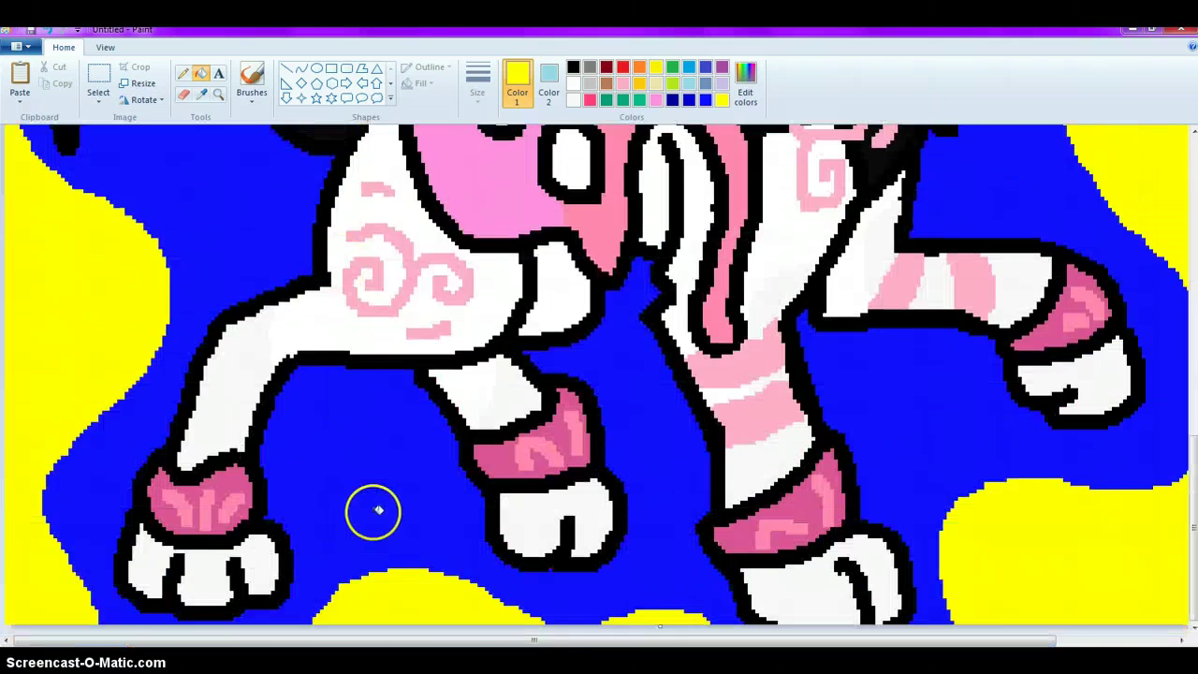
{"action": "scroll", "coordinate": [393, 508], "scroll_direction": "up", "scroll_amount": 6}
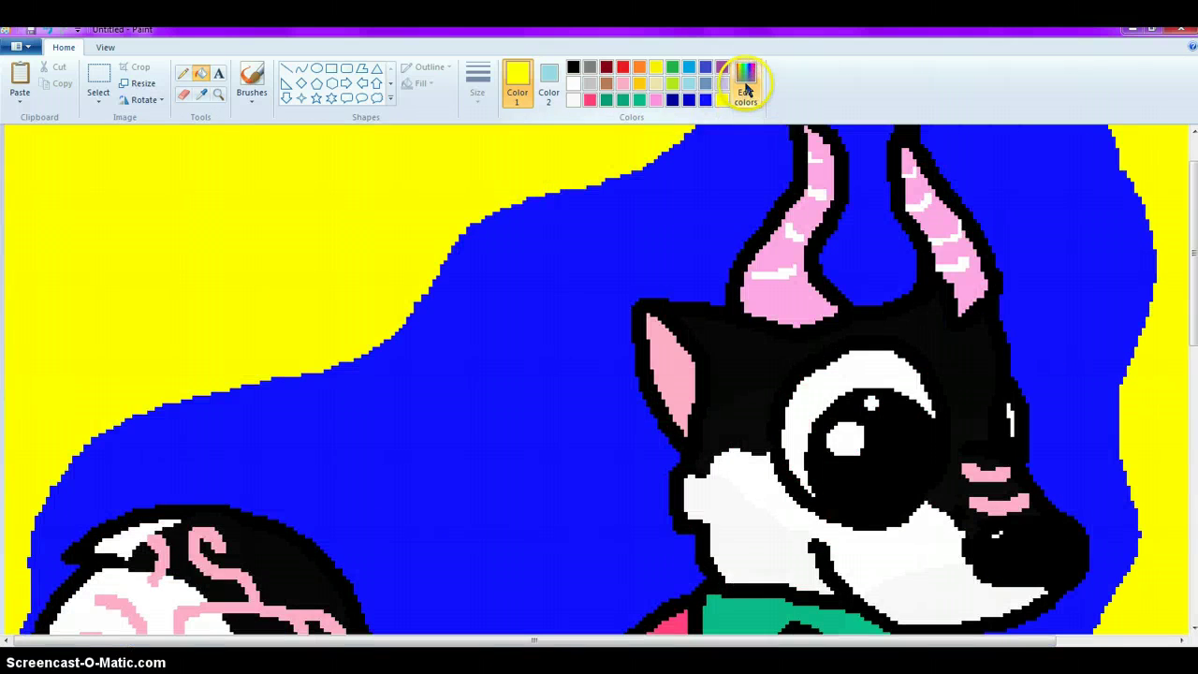
Mix a hot pink (RGB 255, 23, 139), add it to the custom colours and make it the drawing colour
{"action": "left_click", "coordinate": [744, 98]}
{"action": "left_click", "coordinate": [582, 300]}
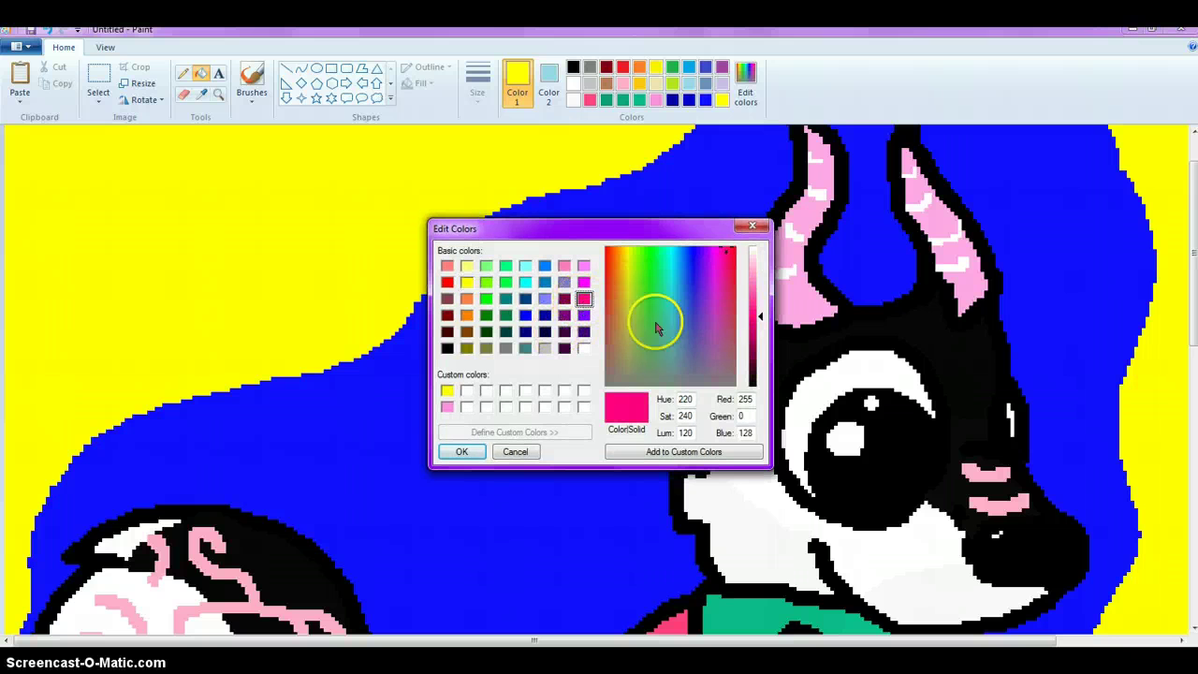
{"action": "left_click_drag", "start_coordinate": [757, 312], "coordinate": [760, 314]}
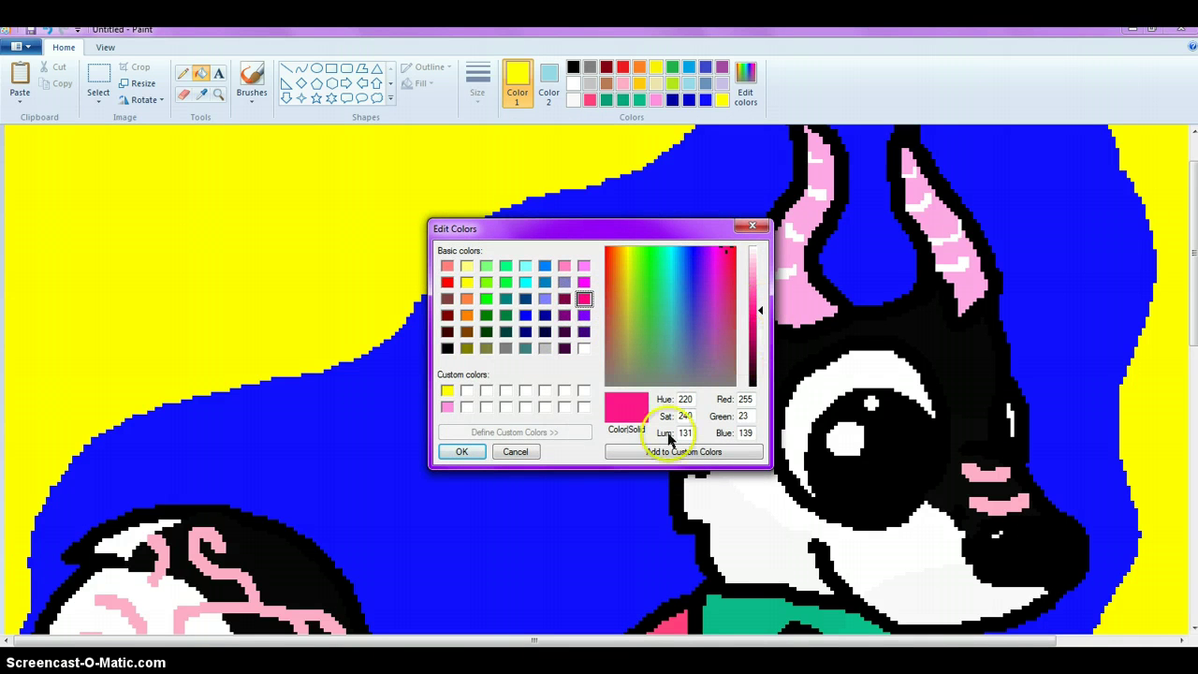
{"action": "left_click", "coordinate": [618, 454]}
{"action": "left_click", "coordinate": [462, 451]}
Fill all yellow background areas with the hot pink, including the humps along the canvas's lower edge
{"action": "left_click", "coordinate": [312, 247]}
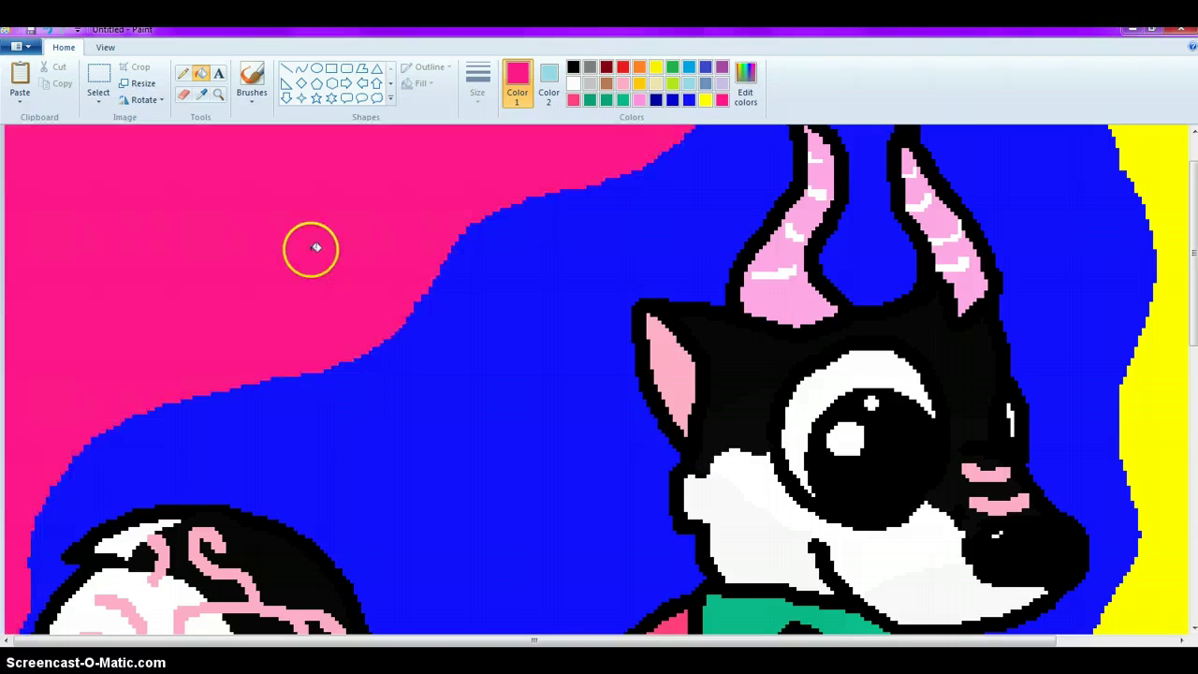
{"action": "scroll", "coordinate": [487, 281], "scroll_direction": "down", "scroll_amount": 10}
{"action": "left_click", "coordinate": [92, 344]}
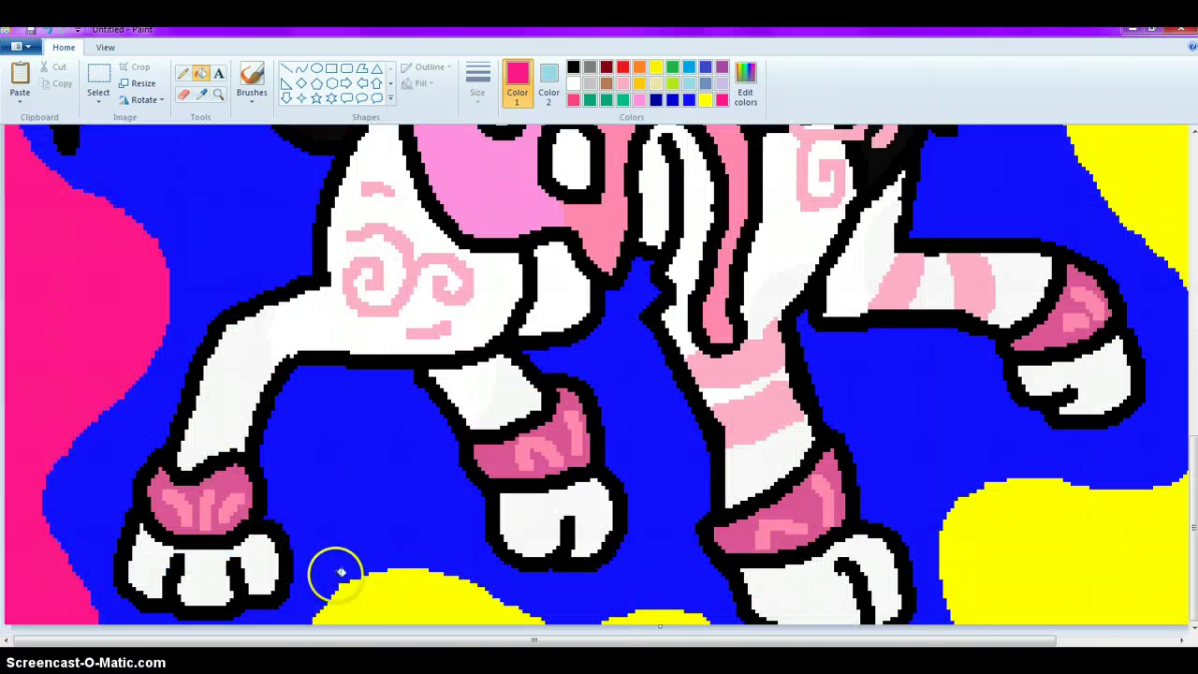
{"action": "left_click", "coordinate": [543, 600]}
{"action": "left_click", "coordinate": [1036, 548]}
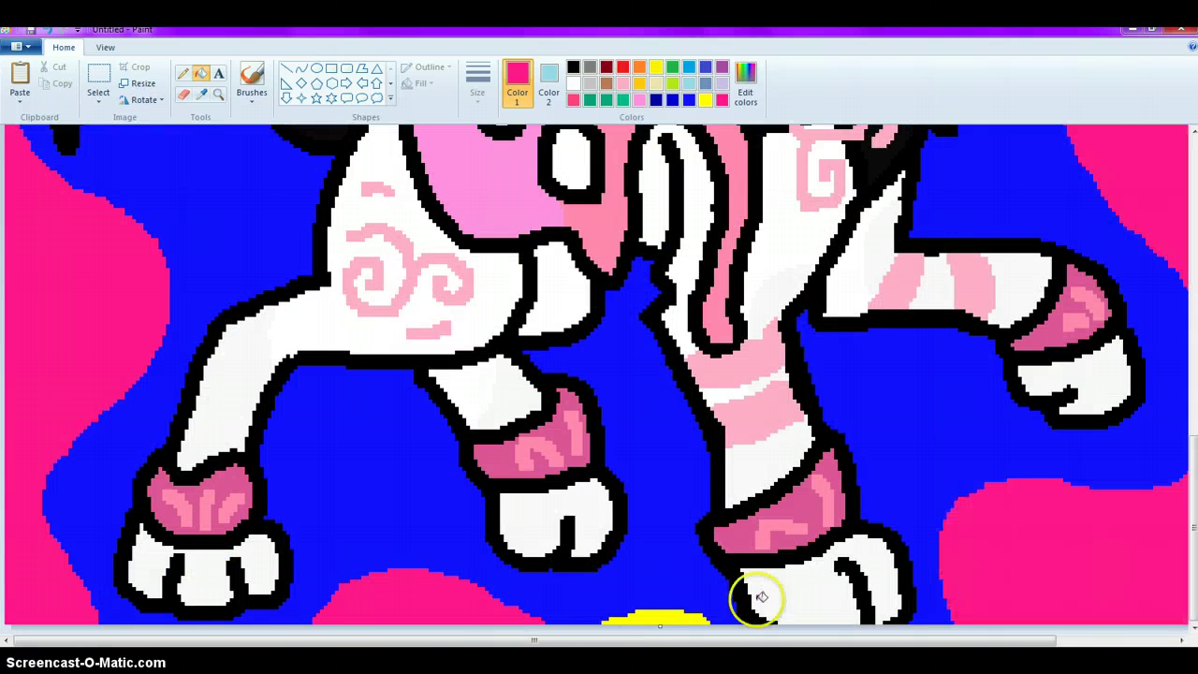
{"action": "left_click", "coordinate": [669, 619]}
Mix a slightly lighter pink (RGB 255, 55, 155), add it to the custom colours and make it the drawing colour
{"action": "scroll", "coordinate": [791, 559], "scroll_direction": "up", "scroll_amount": 10}
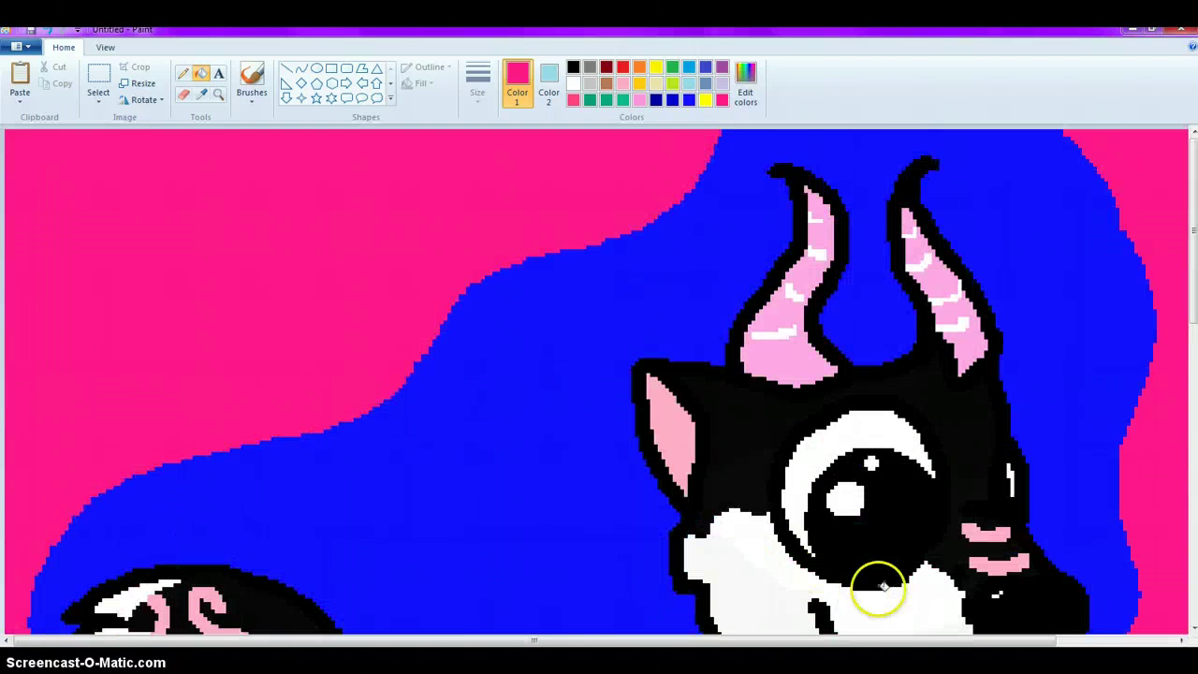
{"action": "scroll", "coordinate": [792, 517], "scroll_direction": "down", "scroll_amount": 1, "text": "ctrl"}
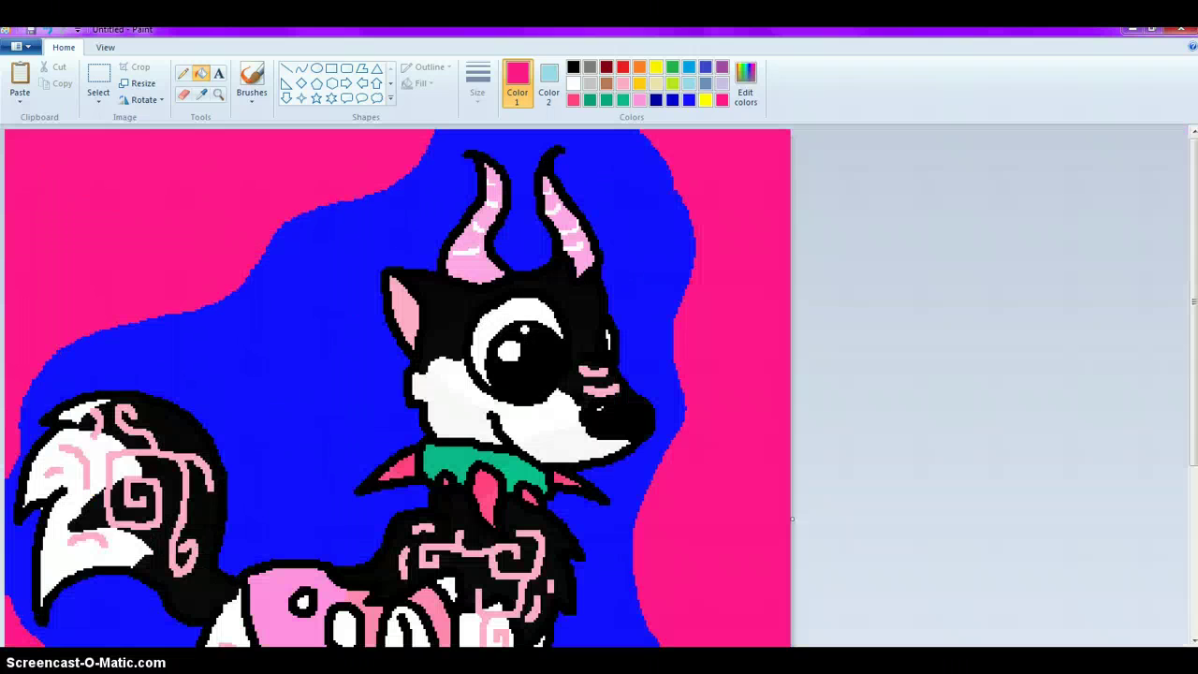
{"action": "scroll", "coordinate": [792, 517], "scroll_direction": "down", "scroll_amount": 2, "text": "ctrl"}
{"action": "scroll", "coordinate": [792, 517], "scroll_direction": "up", "scroll_amount": 2, "text": "ctrl"}
{"action": "scroll", "coordinate": [792, 517], "scroll_direction": "down", "scroll_amount": 1, "text": "ctrl"}
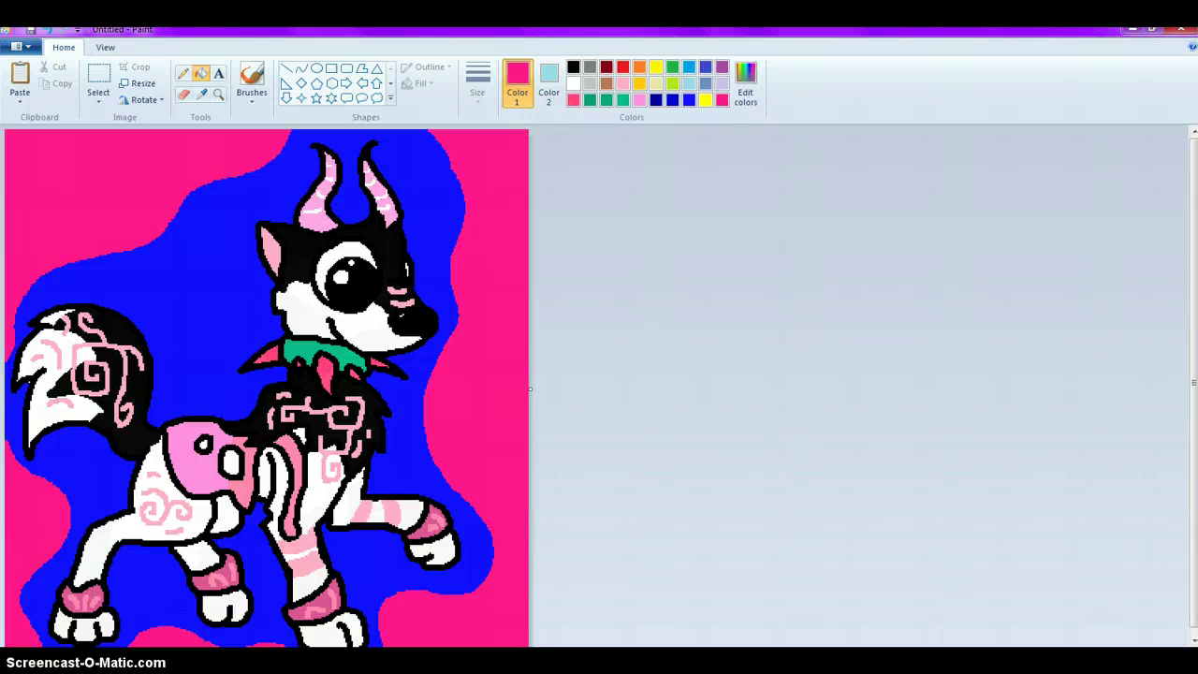
{"action": "left_click", "coordinate": [637, 100]}
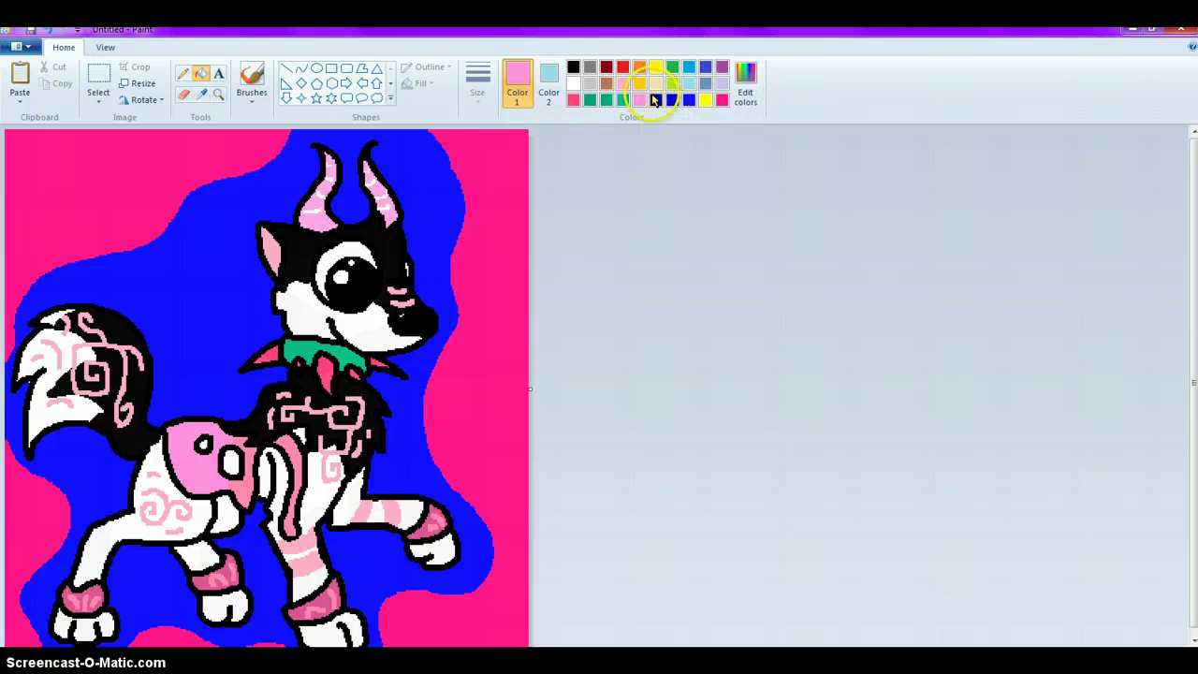
{"action": "left_click", "coordinate": [721, 101]}
{"action": "left_click", "coordinate": [745, 83]}
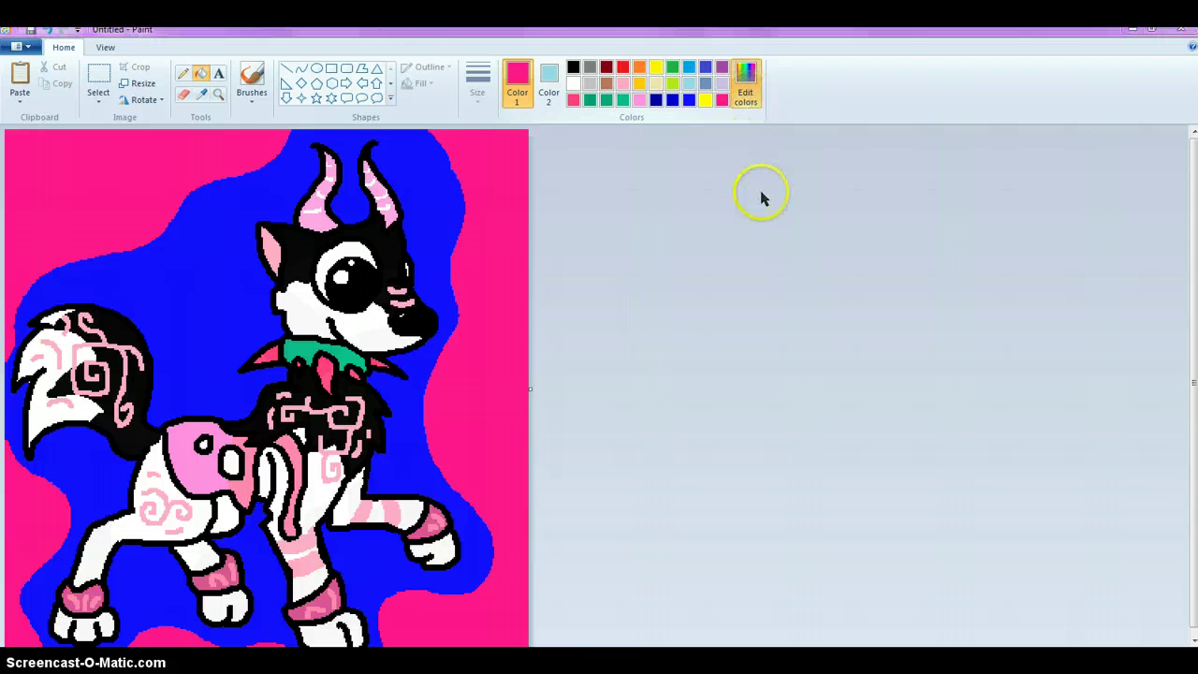
{"action": "left_click_drag", "start_coordinate": [763, 265], "coordinate": [759, 301]}
{"action": "left_click", "coordinate": [644, 452]}
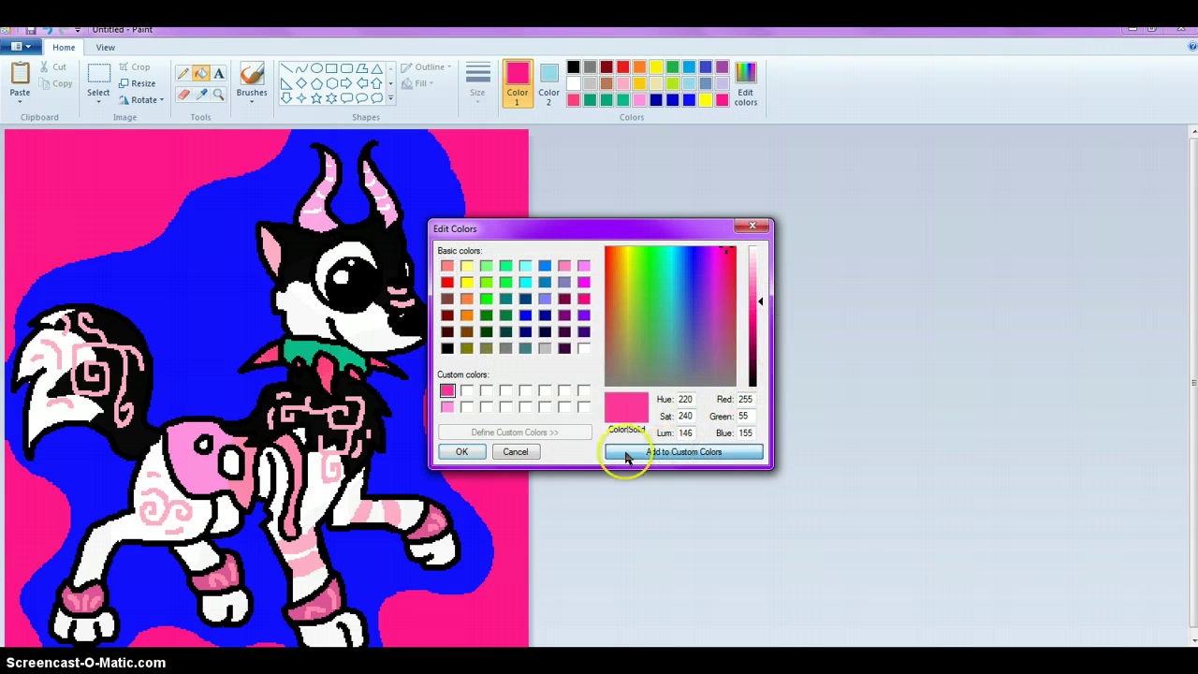
{"action": "left_click", "coordinate": [453, 452]}
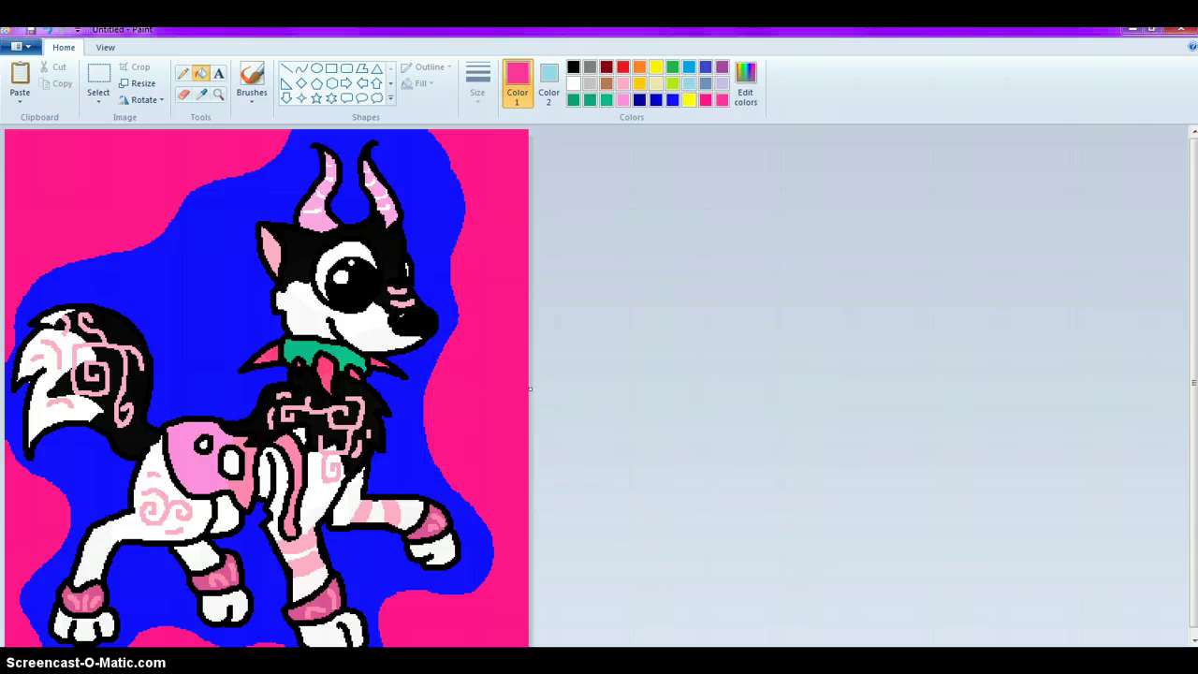
Outline one large and three smaller round spots with the Pencil in the pink area above the tail
{"action": "scroll", "coordinate": [530, 387], "scroll_direction": "up", "scroll_amount": 3}
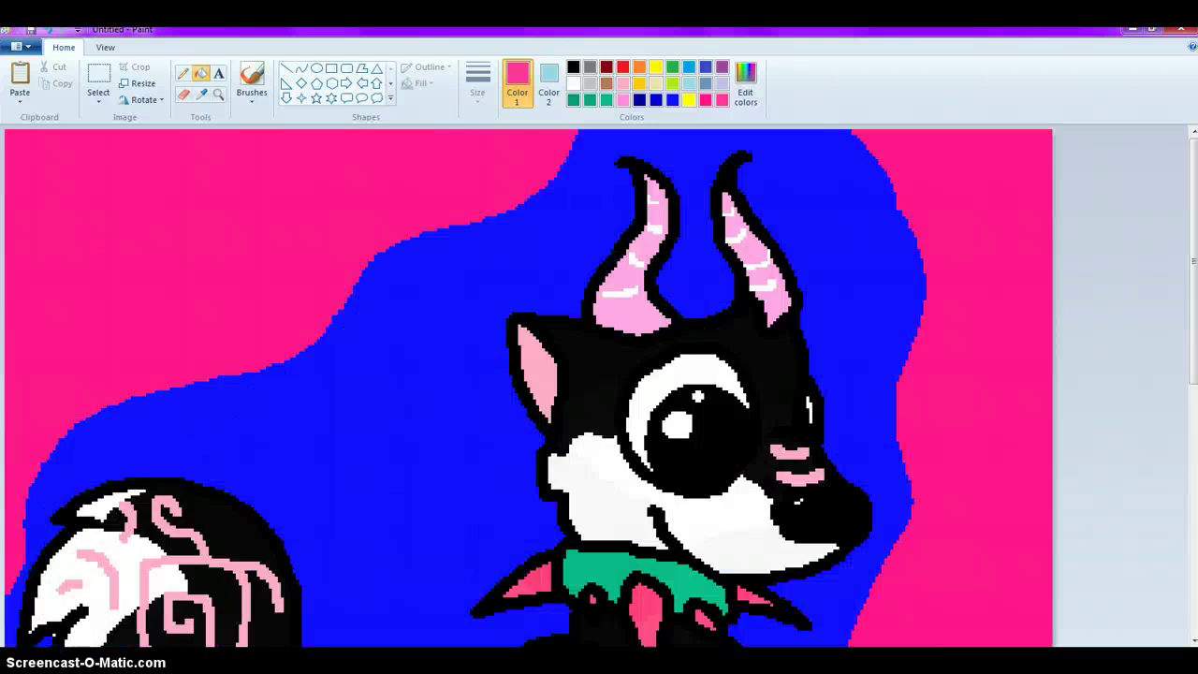
{"action": "left_click", "coordinate": [178, 75]}
{"action": "mouse_move", "coordinate": [440, 245]}
{"action": "left_mouse_down"}
{"action": "mouse_move", "coordinate": [427, 209]}
{"action": "mouse_move", "coordinate": [366, 191]}
{"action": "mouse_move", "coordinate": [278, 197]}
{"action": "mouse_move", "coordinate": [238, 221]}
{"action": "mouse_move", "coordinate": [203, 297]}
{"action": "mouse_move", "coordinate": [211, 353]}
{"action": "mouse_move", "coordinate": [266, 386]}
{"action": "mouse_move", "coordinate": [313, 387]}
{"action": "mouse_move", "coordinate": [368, 364]}
{"action": "mouse_move", "coordinate": [394, 350]}
{"action": "mouse_move", "coordinate": [439, 240]}
{"action": "left_mouse_up"}
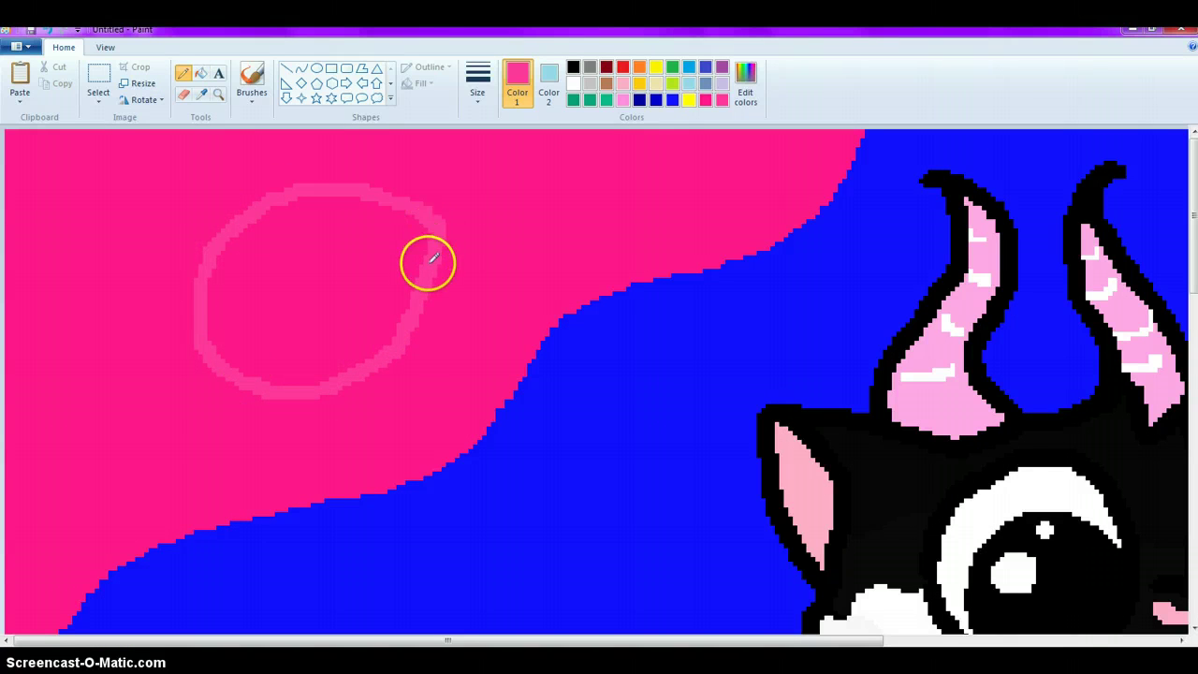
{"action": "mouse_move", "coordinate": [642, 176]}
{"action": "left_mouse_down"}
{"action": "mouse_move", "coordinate": [599, 177]}
{"action": "mouse_move", "coordinate": [551, 235]}
{"action": "mouse_move", "coordinate": [621, 244]}
{"action": "mouse_move", "coordinate": [645, 177]}
{"action": "left_mouse_up"}
{"action": "mouse_move", "coordinate": [158, 165]}
{"action": "left_mouse_down"}
{"action": "mouse_move", "coordinate": [110, 210]}
{"action": "mouse_move", "coordinate": [116, 239]}
{"action": "mouse_move", "coordinate": [166, 249]}
{"action": "mouse_move", "coordinate": [190, 201]}
{"action": "mouse_move", "coordinate": [161, 136]}
{"action": "left_mouse_up"}
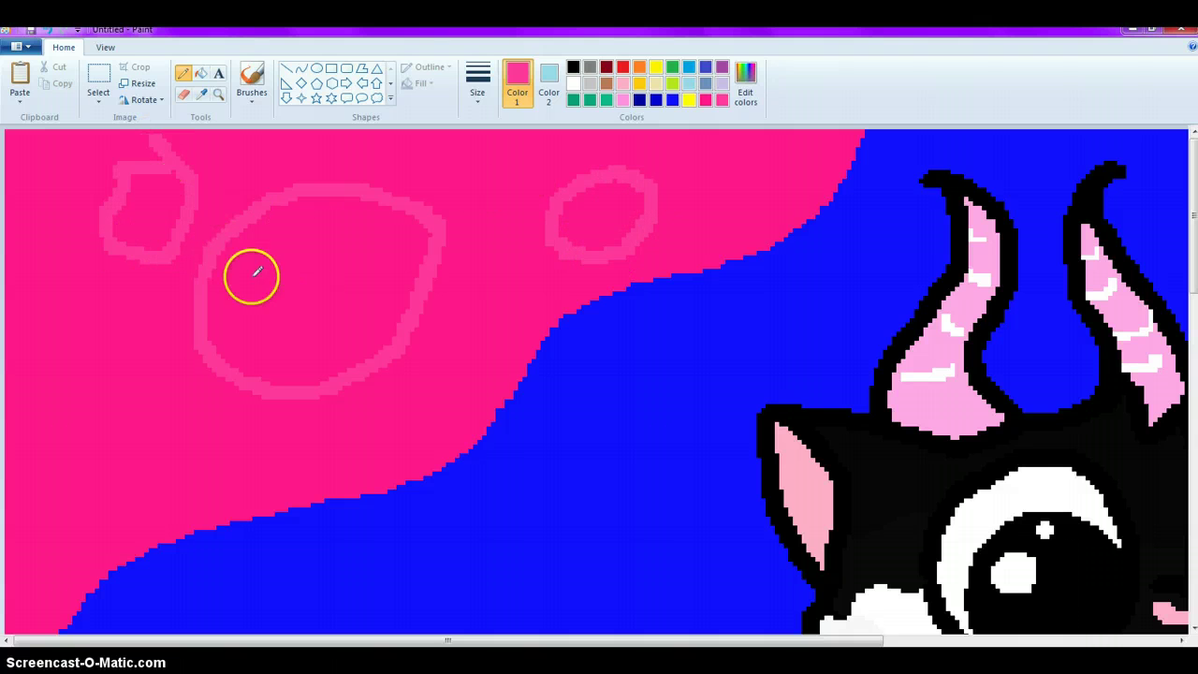
{"action": "key", "text": "ctrl+z"}
{"action": "mouse_move", "coordinate": [125, 187]}
{"action": "left_mouse_down"}
{"action": "mouse_move", "coordinate": [70, 203]}
{"action": "mouse_move", "coordinate": [61, 229]}
{"action": "mouse_move", "coordinate": [75, 256]}
{"action": "mouse_move", "coordinate": [108, 266]}
{"action": "mouse_move", "coordinate": [145, 246]}
{"action": "mouse_move", "coordinate": [140, 193]}
{"action": "left_mouse_up"}
{"action": "mouse_move", "coordinate": [163, 353]}
{"action": "left_mouse_down"}
{"action": "mouse_move", "coordinate": [83, 382]}
{"action": "mouse_move", "coordinate": [69, 419]}
{"action": "mouse_move", "coordinate": [90, 479]}
{"action": "mouse_move", "coordinate": [153, 479]}
{"action": "mouse_move", "coordinate": [178, 450]}
{"action": "mouse_move", "coordinate": [163, 350]}
{"action": "left_mouse_up"}
Outline one bean-shaped and two round spots in lighter pink on the blue area between the tail and the head
{"action": "scroll", "coordinate": [430, 346], "scroll_direction": "down", "scroll_amount": 4}
{"action": "scroll", "coordinate": [618, 384], "scroll_direction": "up", "scroll_amount": 4}
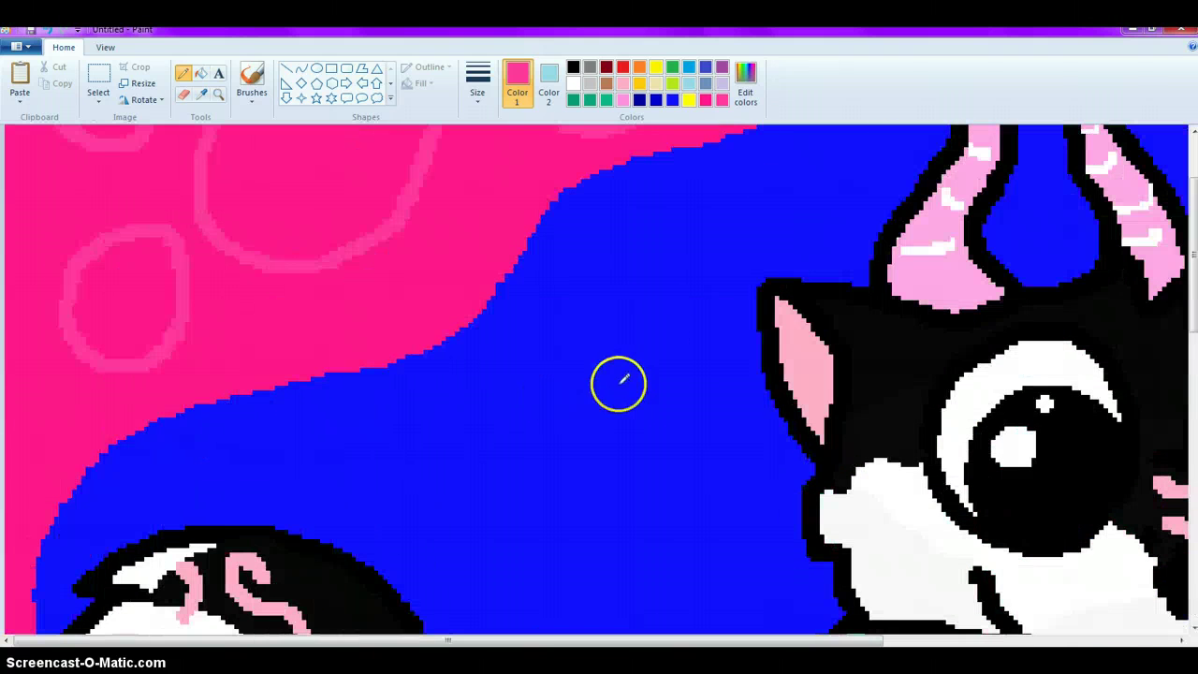
{"action": "mouse_move", "coordinate": [670, 250]}
{"action": "left_mouse_down"}
{"action": "mouse_move", "coordinate": [594, 359]}
{"action": "mouse_move", "coordinate": [605, 406]}
{"action": "mouse_move", "coordinate": [648, 448]}
{"action": "mouse_move", "coordinate": [697, 451]}
{"action": "mouse_move", "coordinate": [729, 419]}
{"action": "mouse_move", "coordinate": [690, 251]}
{"action": "left_mouse_up"}
{"action": "scroll", "coordinate": [646, 375], "scroll_direction": "down", "scroll_amount": 6}
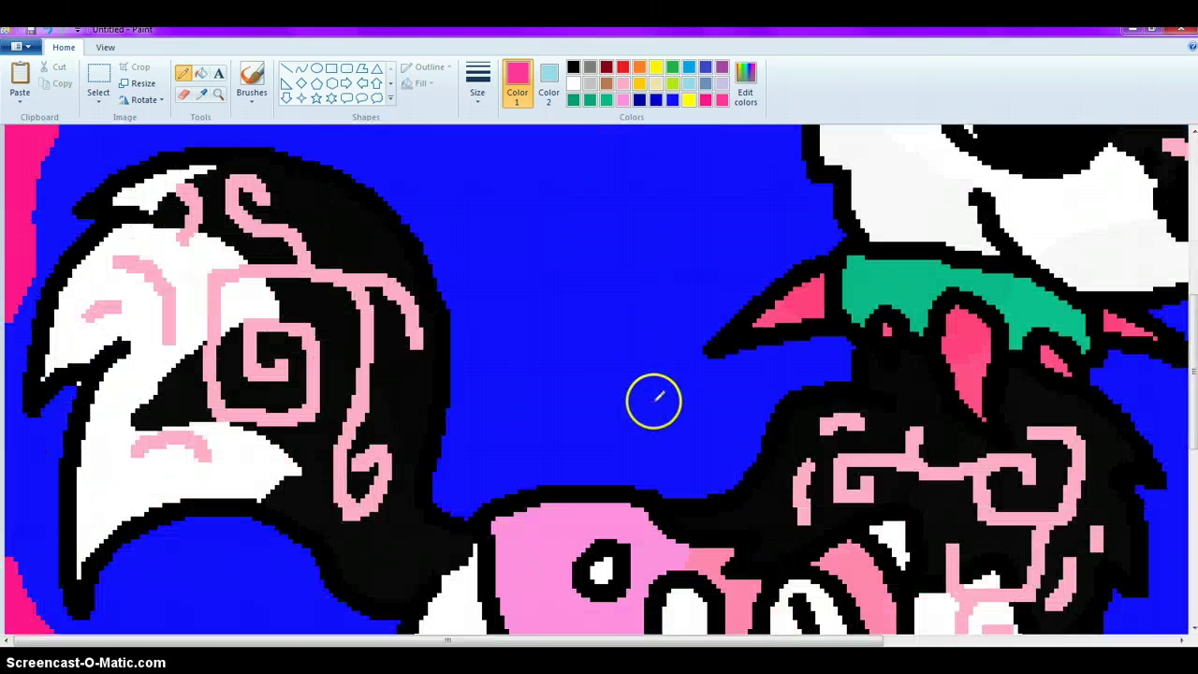
{"action": "mouse_move", "coordinate": [664, 328]}
{"action": "left_mouse_down"}
{"action": "mouse_move", "coordinate": [662, 264]}
{"action": "mouse_move", "coordinate": [599, 246]}
{"action": "mouse_move", "coordinate": [541, 296]}
{"action": "mouse_move", "coordinate": [538, 356]}
{"action": "mouse_move", "coordinate": [557, 379]}
{"action": "mouse_move", "coordinate": [589, 384]}
{"action": "mouse_move", "coordinate": [624, 370]}
{"action": "mouse_move", "coordinate": [658, 330]}
{"action": "left_mouse_up"}
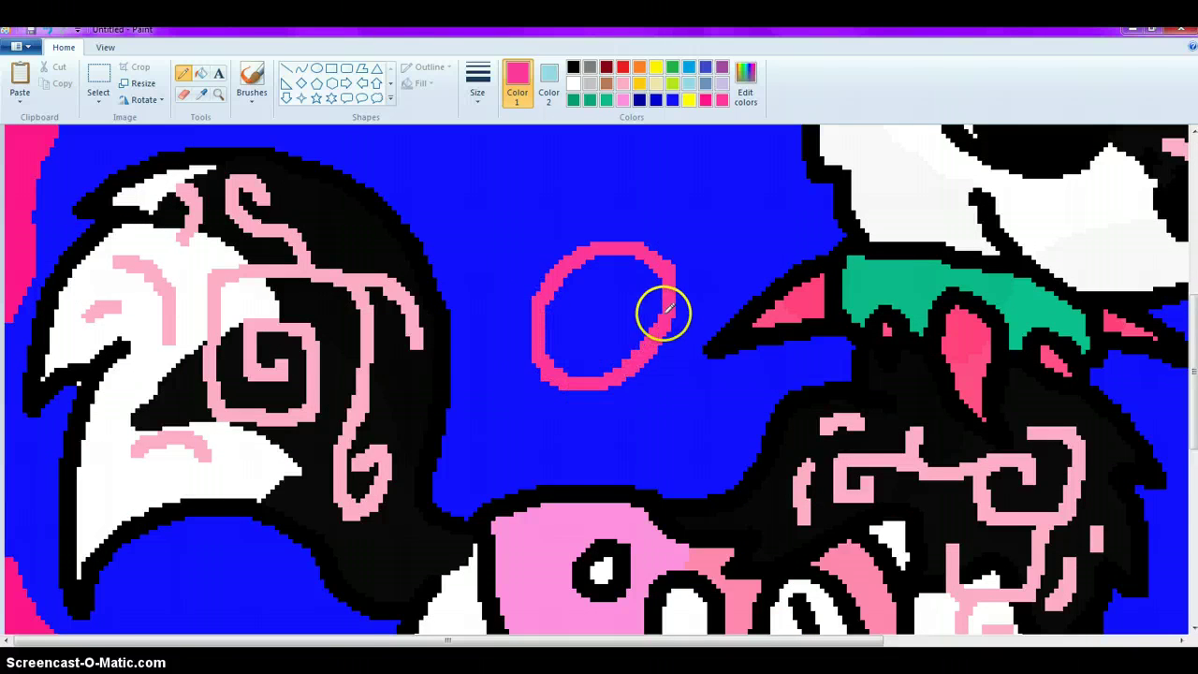
{"action": "scroll", "coordinate": [621, 324], "scroll_direction": "up", "scroll_amount": 4}
{"action": "mouse_move", "coordinate": [557, 344]}
{"action": "left_mouse_down"}
{"action": "mouse_move", "coordinate": [524, 302]}
{"action": "mouse_move", "coordinate": [500, 299]}
{"action": "mouse_move", "coordinate": [469, 317]}
{"action": "mouse_move", "coordinate": [467, 334]}
{"action": "mouse_move", "coordinate": [499, 380]}
{"action": "mouse_move", "coordinate": [564, 339]}
{"action": "left_mouse_up"}
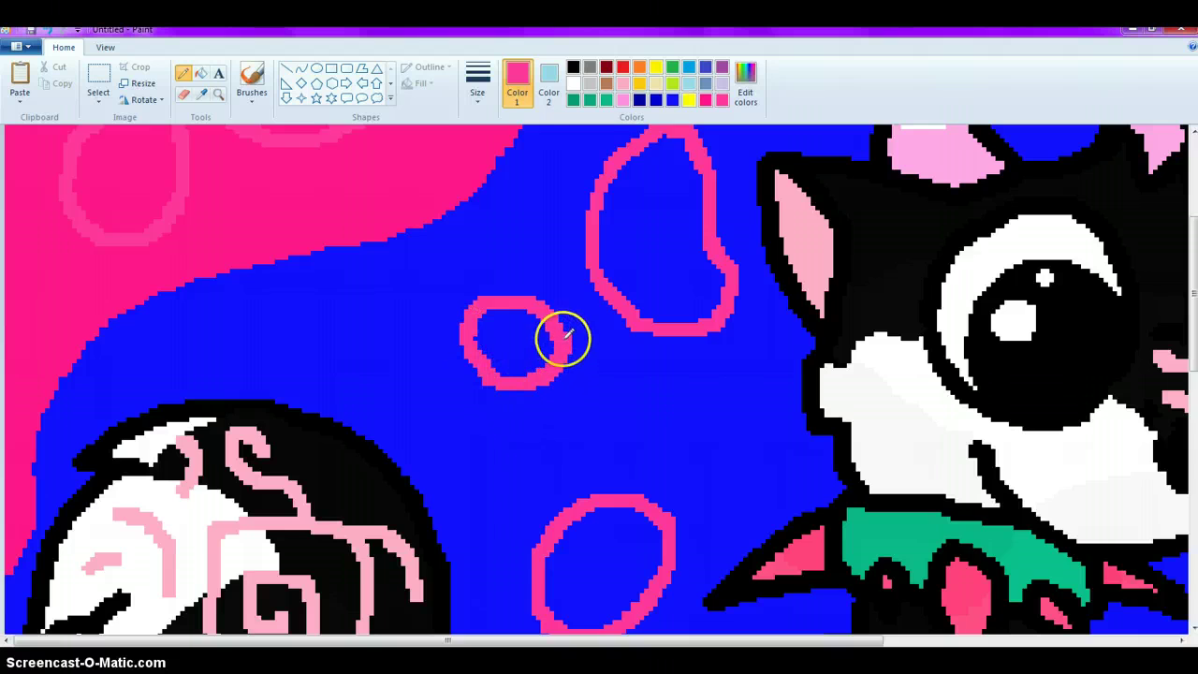
Outline a round spot in the pink area behind the hind leg and another on the blue below the tail
{"action": "scroll", "coordinate": [384, 399], "scroll_direction": "down", "scroll_amount": 8}
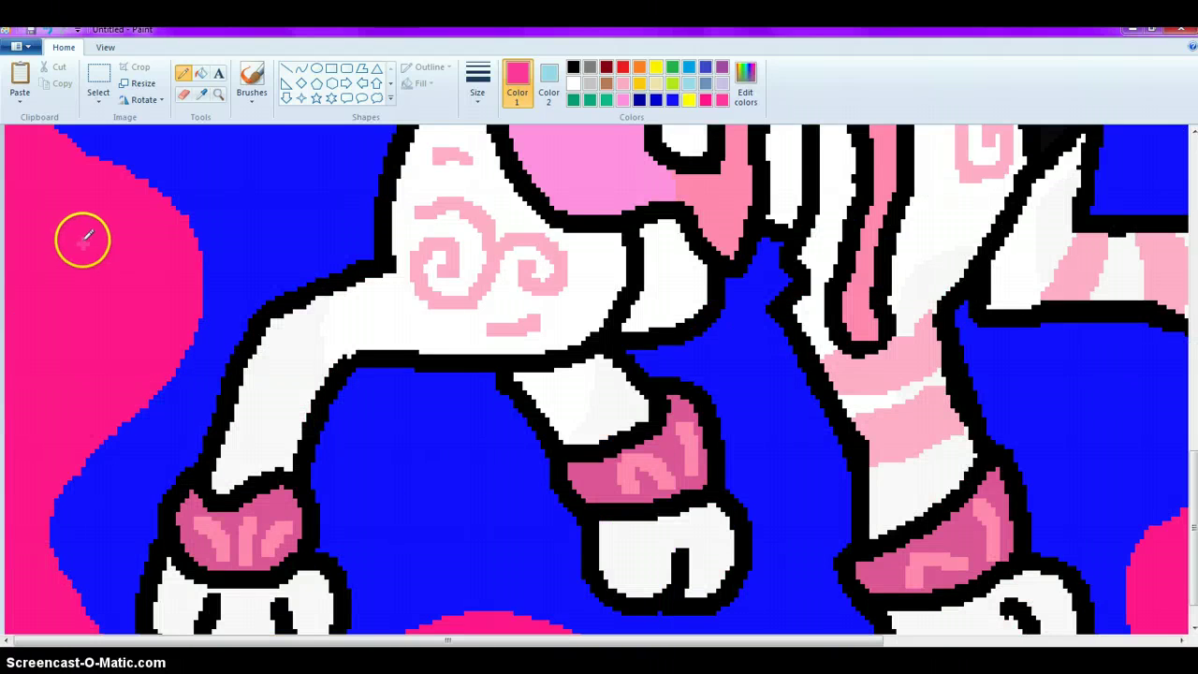
{"action": "mouse_move", "coordinate": [84, 238]}
{"action": "left_mouse_down"}
{"action": "mouse_move", "coordinate": [46, 293]}
{"action": "mouse_move", "coordinate": [61, 333]}
{"action": "mouse_move", "coordinate": [93, 350]}
{"action": "mouse_move", "coordinate": [134, 332]}
{"action": "mouse_move", "coordinate": [146, 258]}
{"action": "mouse_move", "coordinate": [117, 234]}
{"action": "mouse_move", "coordinate": [84, 239]}
{"action": "left_mouse_up"}
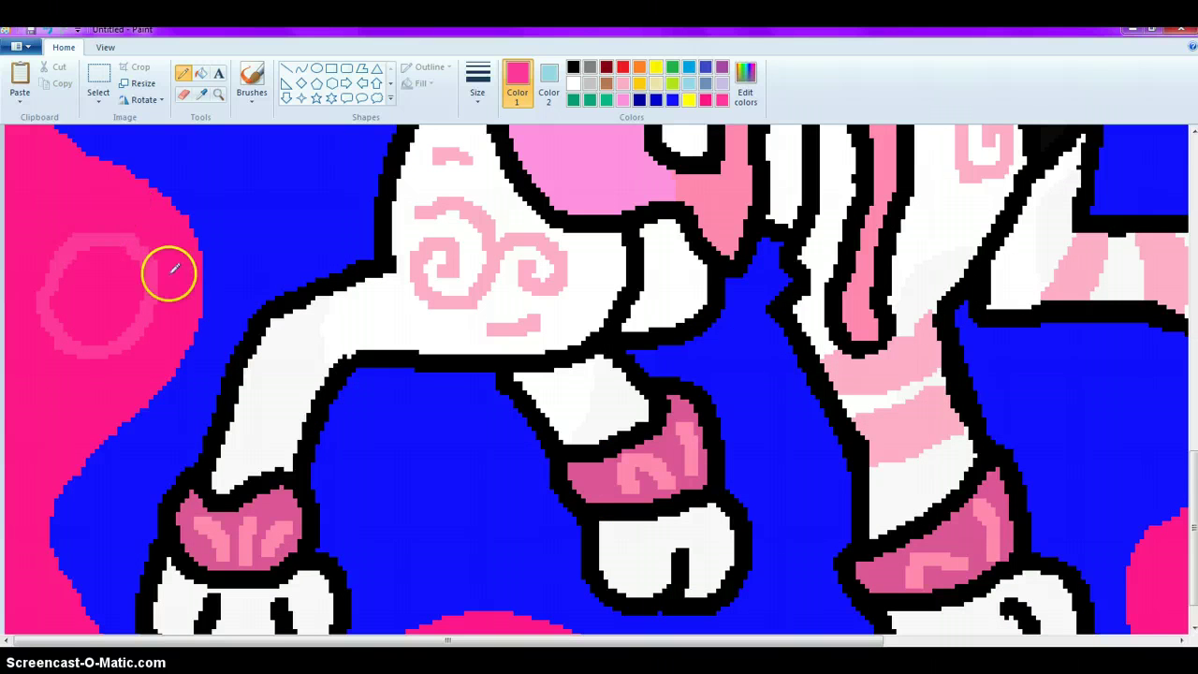
{"action": "scroll", "coordinate": [177, 300], "scroll_direction": "up", "scroll_amount": 5}
{"action": "scroll", "coordinate": [206, 337], "scroll_direction": "down", "scroll_amount": 3}
{"action": "left_click", "coordinate": [297, 314]}
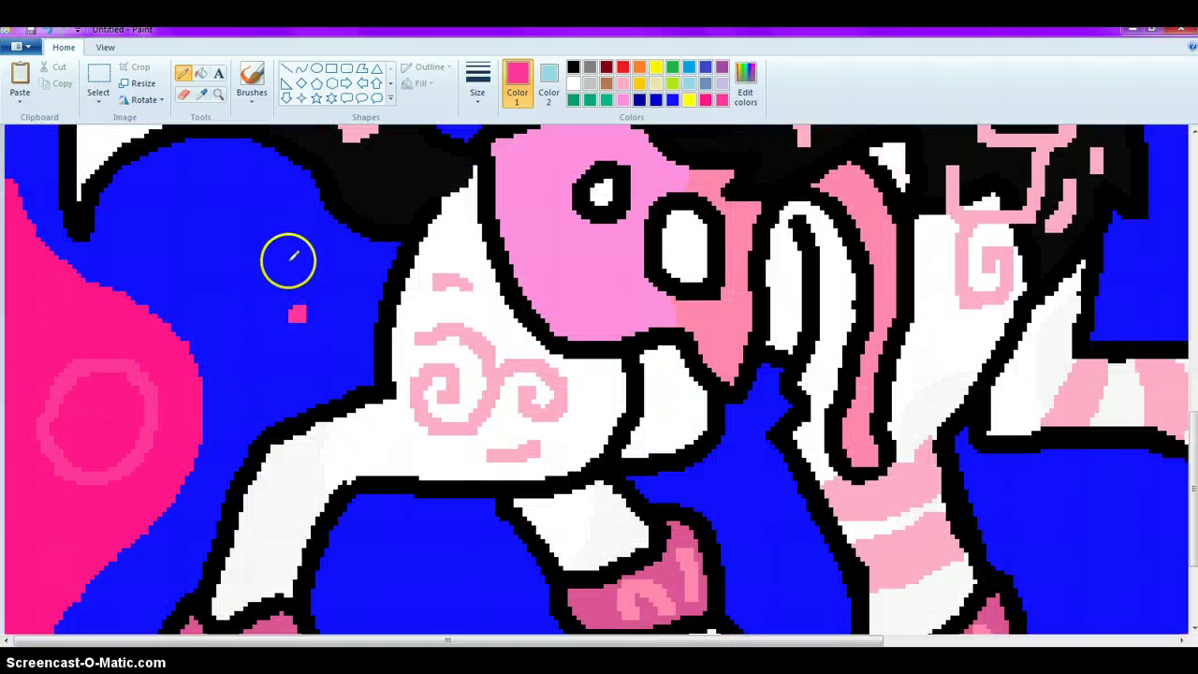
{"action": "mouse_move", "coordinate": [297, 314]}
{"action": "left_mouse_down"}
{"action": "mouse_move", "coordinate": [160, 195]}
{"action": "mouse_move", "coordinate": [150, 253]}
{"action": "mouse_move", "coordinate": [281, 323]}
{"action": "left_mouse_up"}
Outline spots between the hind legs, on the pink hump below, in the pink area under the raised front leg and on the blue beside it
{"action": "scroll", "coordinate": [290, 318], "scroll_direction": "down", "scroll_amount": 3}
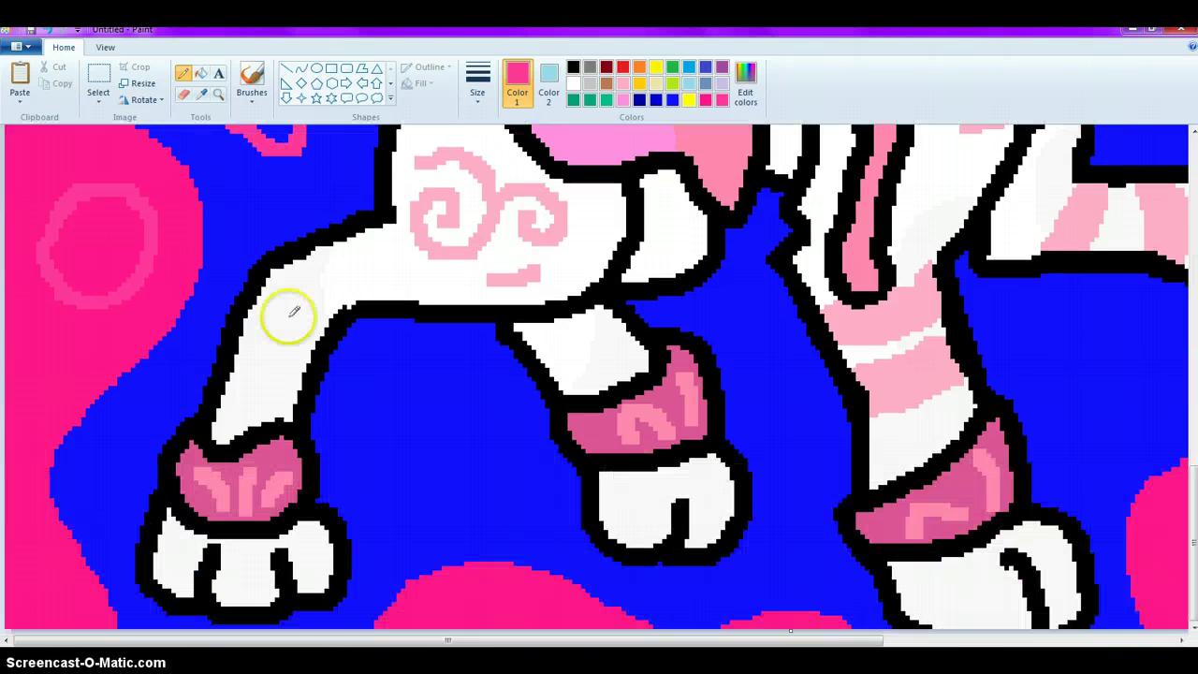
{"action": "mouse_move", "coordinate": [434, 378]}
{"action": "left_mouse_down"}
{"action": "mouse_move", "coordinate": [393, 407]}
{"action": "mouse_move", "coordinate": [406, 445]}
{"action": "mouse_move", "coordinate": [470, 465]}
{"action": "mouse_move", "coordinate": [487, 448]}
{"action": "mouse_move", "coordinate": [473, 394]}
{"action": "mouse_move", "coordinate": [436, 378]}
{"action": "left_mouse_up"}
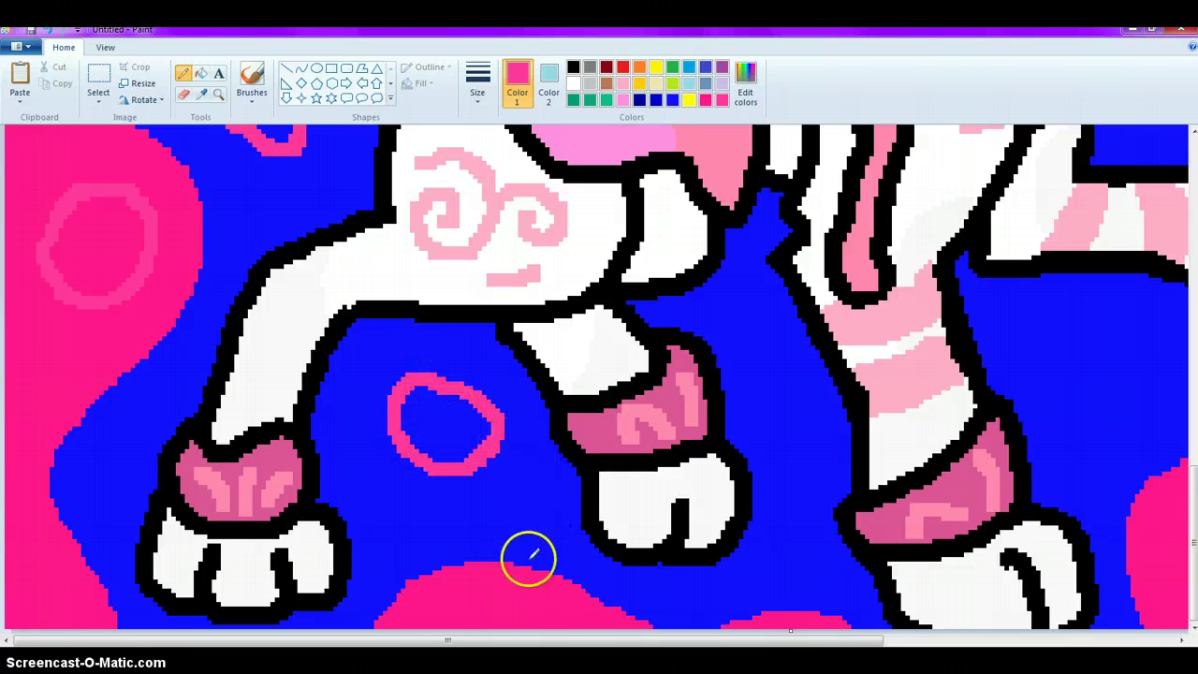
{"action": "mouse_move", "coordinate": [554, 606]}
{"action": "left_mouse_down"}
{"action": "mouse_move", "coordinate": [508, 589]}
{"action": "mouse_move", "coordinate": [455, 621]}
{"action": "mouse_move", "coordinate": [486, 618]}
{"action": "mouse_move", "coordinate": [482, 639]}
{"action": "mouse_move", "coordinate": [968, 642]}
{"action": "left_mouse_up"}
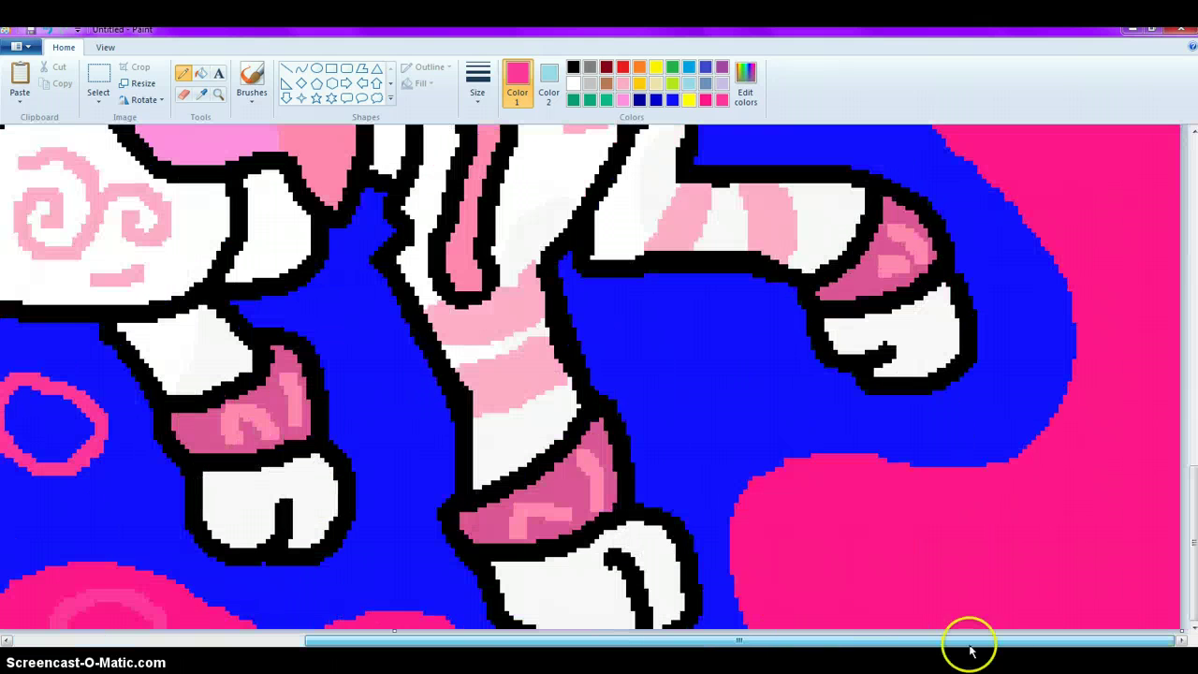
{"action": "mouse_move", "coordinate": [1032, 526]}
{"action": "left_mouse_down"}
{"action": "mouse_move", "coordinate": [952, 504]}
{"action": "mouse_move", "coordinate": [875, 505]}
{"action": "mouse_move", "coordinate": [792, 541]}
{"action": "mouse_move", "coordinate": [808, 583]}
{"action": "mouse_move", "coordinate": [927, 606]}
{"action": "mouse_move", "coordinate": [1034, 594]}
{"action": "mouse_move", "coordinate": [1057, 557]}
{"action": "mouse_move", "coordinate": [1026, 535]}
{"action": "left_mouse_up"}
{"action": "mouse_move", "coordinate": [738, 369]}
{"action": "left_mouse_down"}
{"action": "mouse_move", "coordinate": [684, 380]}
{"action": "mouse_move", "coordinate": [683, 418]}
{"action": "mouse_move", "coordinate": [730, 430]}
{"action": "mouse_move", "coordinate": [742, 408]}
{"action": "mouse_move", "coordinate": [721, 383]}
{"action": "left_mouse_up"}
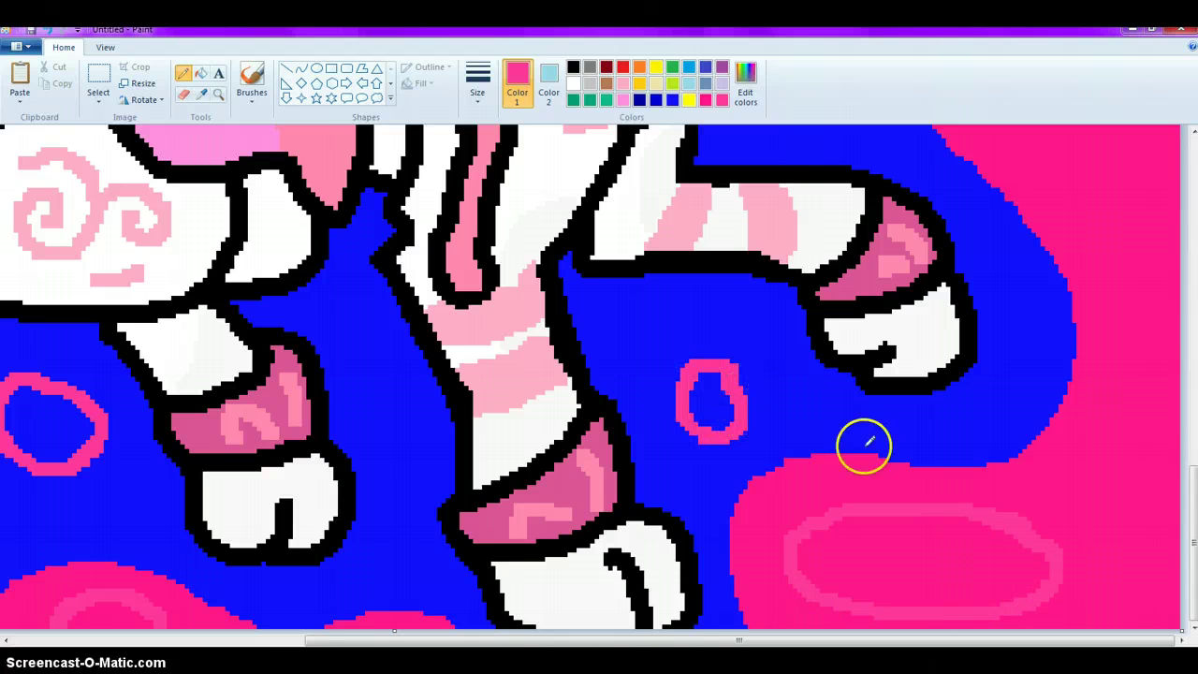
Outline a large oval and a smaller spot in front of the chest, and another oval in the pink area before the muzzle
{"action": "scroll", "coordinate": [1083, 505], "scroll_direction": "up", "scroll_amount": 5}
{"action": "mouse_move", "coordinate": [1100, 289]}
{"action": "left_mouse_down"}
{"action": "mouse_move", "coordinate": [995, 368]}
{"action": "mouse_move", "coordinate": [1003, 442]}
{"action": "mouse_move", "coordinate": [1068, 489]}
{"action": "mouse_move", "coordinate": [1100, 476]}
{"action": "mouse_move", "coordinate": [1148, 395]}
{"action": "mouse_move", "coordinate": [1148, 351]}
{"action": "mouse_move", "coordinate": [1108, 292]}
{"action": "left_mouse_up"}
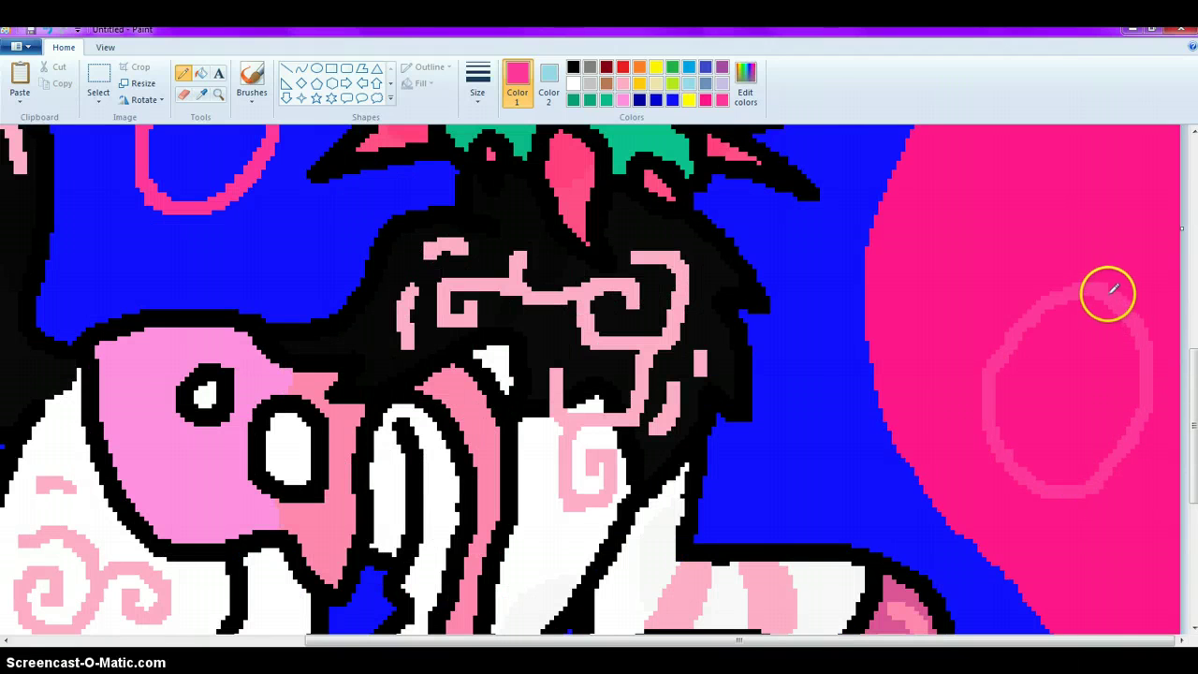
{"action": "mouse_move", "coordinate": [809, 414]}
{"action": "left_mouse_down"}
{"action": "mouse_move", "coordinate": [808, 460]}
{"action": "mouse_move", "coordinate": [829, 412]}
{"action": "mouse_move", "coordinate": [797, 415]}
{"action": "mouse_move", "coordinate": [817, 409]}
{"action": "left_mouse_up"}
{"action": "scroll", "coordinate": [889, 421], "scroll_direction": "up", "scroll_amount": 5}
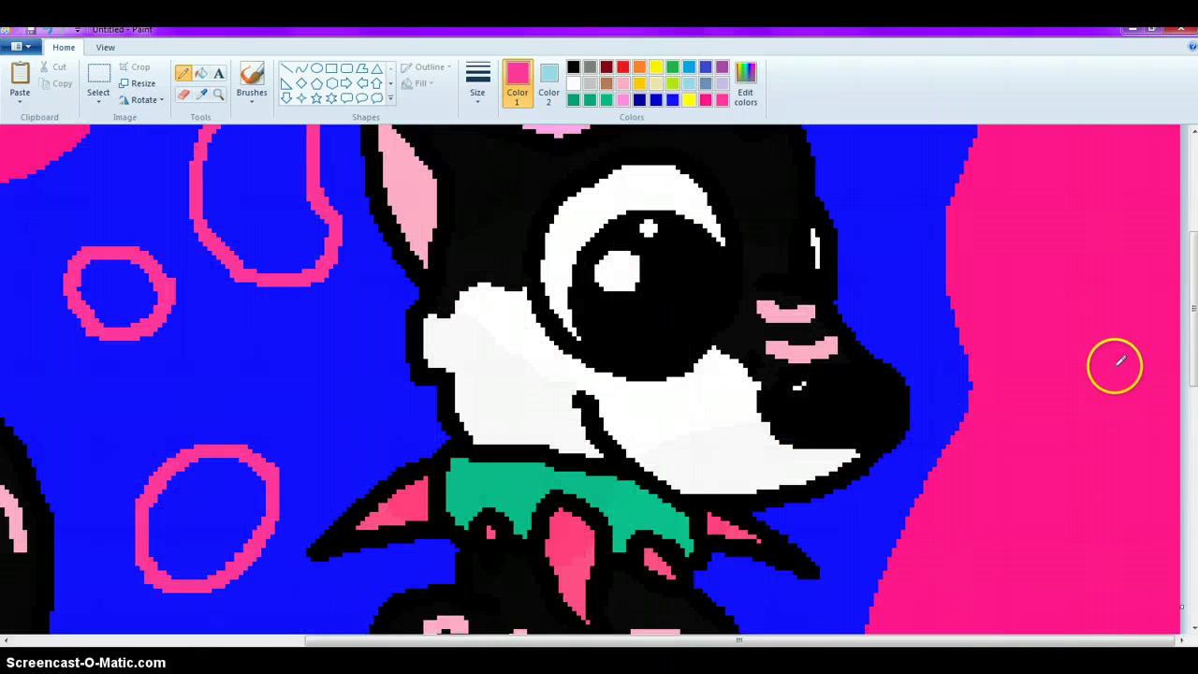
{"action": "mouse_move", "coordinate": [1114, 366]}
{"action": "left_mouse_down"}
{"action": "mouse_move", "coordinate": [1041, 413]}
{"action": "mouse_move", "coordinate": [1021, 482]}
{"action": "left_mouse_up"}
{"action": "mouse_move", "coordinate": [1030, 530]}
{"action": "left_mouse_down"}
{"action": "mouse_move", "coordinate": [1075, 548]}
{"action": "mouse_move", "coordinate": [1124, 532]}
{"action": "mouse_move", "coordinate": [1138, 510]}
{"action": "mouse_move", "coordinate": [1154, 407]}
{"action": "mouse_move", "coordinate": [1132, 360]}
{"action": "left_mouse_up"}
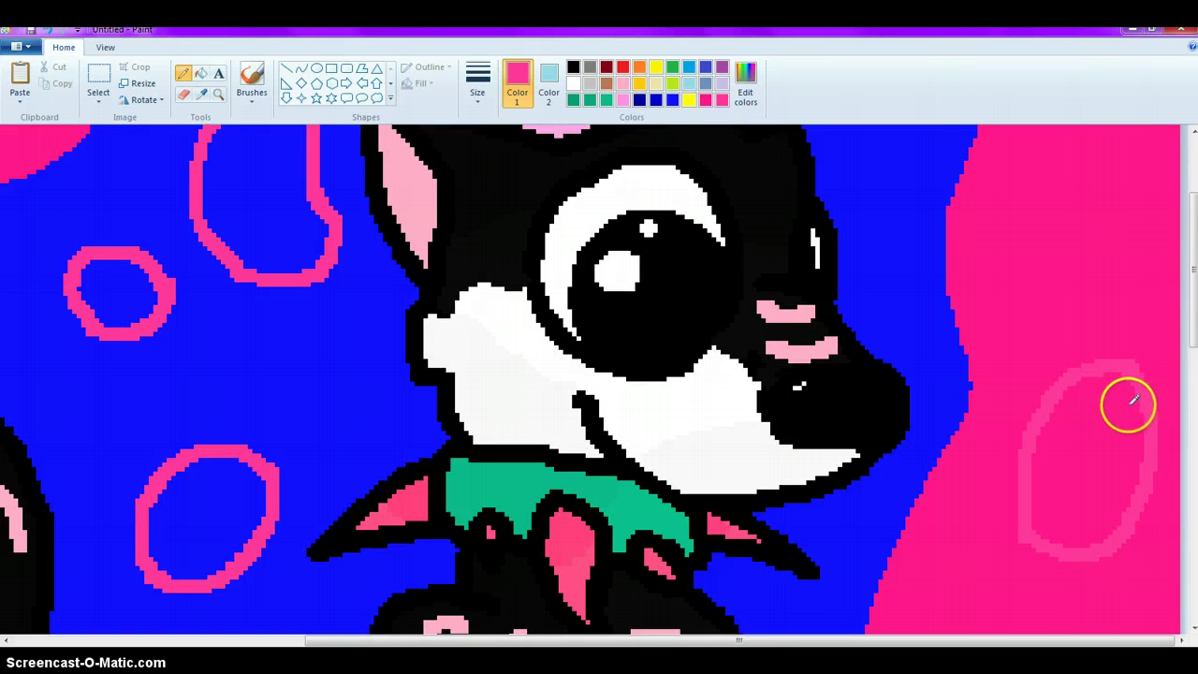
Outline a large oval and a small spot in the pink area in front of the horns, and two spots on the neighbouring blue
{"action": "scroll", "coordinate": [1126, 402], "scroll_direction": "up", "scroll_amount": 3}
{"action": "mouse_move", "coordinate": [1133, 278]}
{"action": "left_mouse_down"}
{"action": "mouse_move", "coordinate": [1046, 343]}
{"action": "mouse_move", "coordinate": [1035, 424]}
{"action": "mouse_move", "coordinate": [1078, 476]}
{"action": "mouse_move", "coordinate": [1117, 451]}
{"action": "mouse_move", "coordinate": [1146, 395]}
{"action": "mouse_move", "coordinate": [1142, 285]}
{"action": "left_mouse_up"}
{"action": "scroll", "coordinate": [1082, 293], "scroll_direction": "up", "scroll_amount": 1}
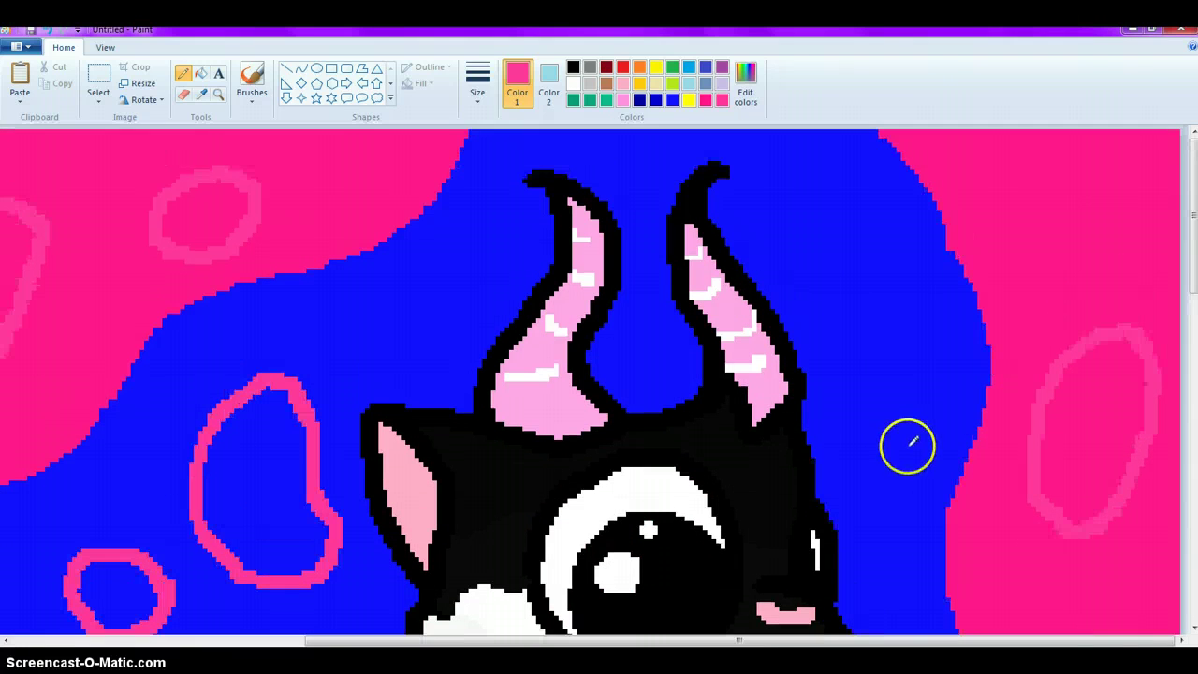
{"action": "mouse_move", "coordinate": [946, 393]}
{"action": "left_mouse_down"}
{"action": "mouse_move", "coordinate": [957, 332]}
{"action": "mouse_move", "coordinate": [892, 300]}
{"action": "mouse_move", "coordinate": [864, 346]}
{"action": "mouse_move", "coordinate": [905, 414]}
{"action": "mouse_move", "coordinate": [952, 393]}
{"action": "left_mouse_up"}
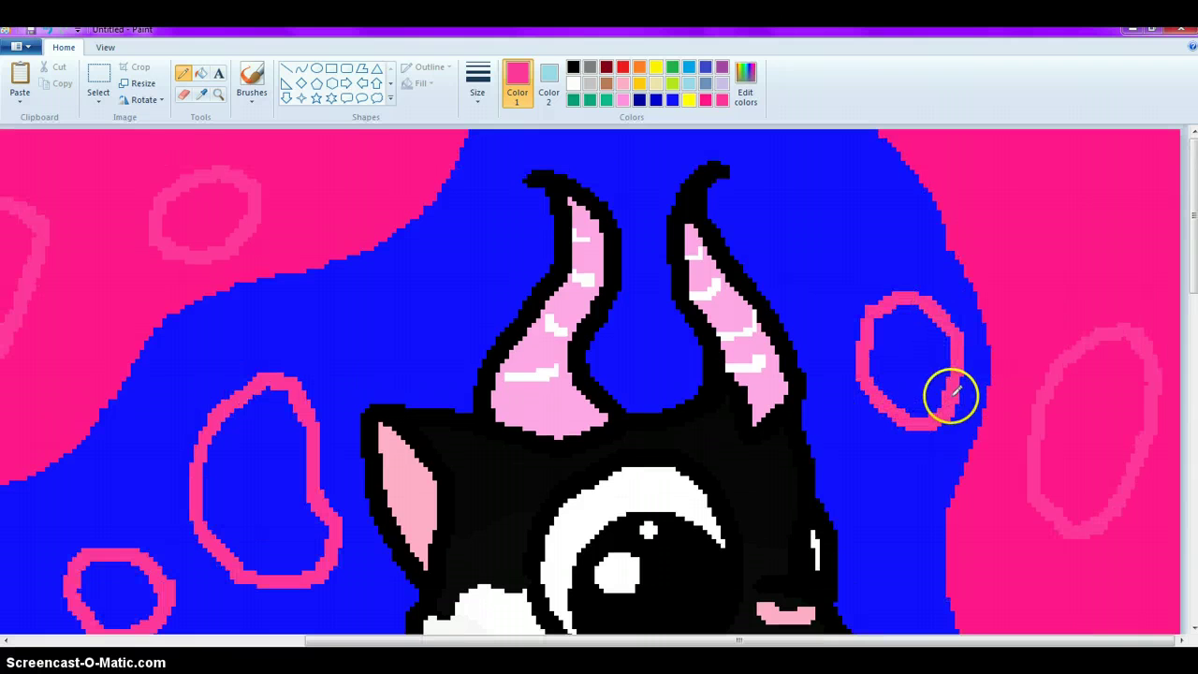
{"action": "mouse_move", "coordinate": [853, 213]}
{"action": "left_mouse_down"}
{"action": "mouse_move", "coordinate": [825, 244]}
{"action": "mouse_move", "coordinate": [849, 269]}
{"action": "mouse_move", "coordinate": [856, 219]}
{"action": "left_mouse_up"}
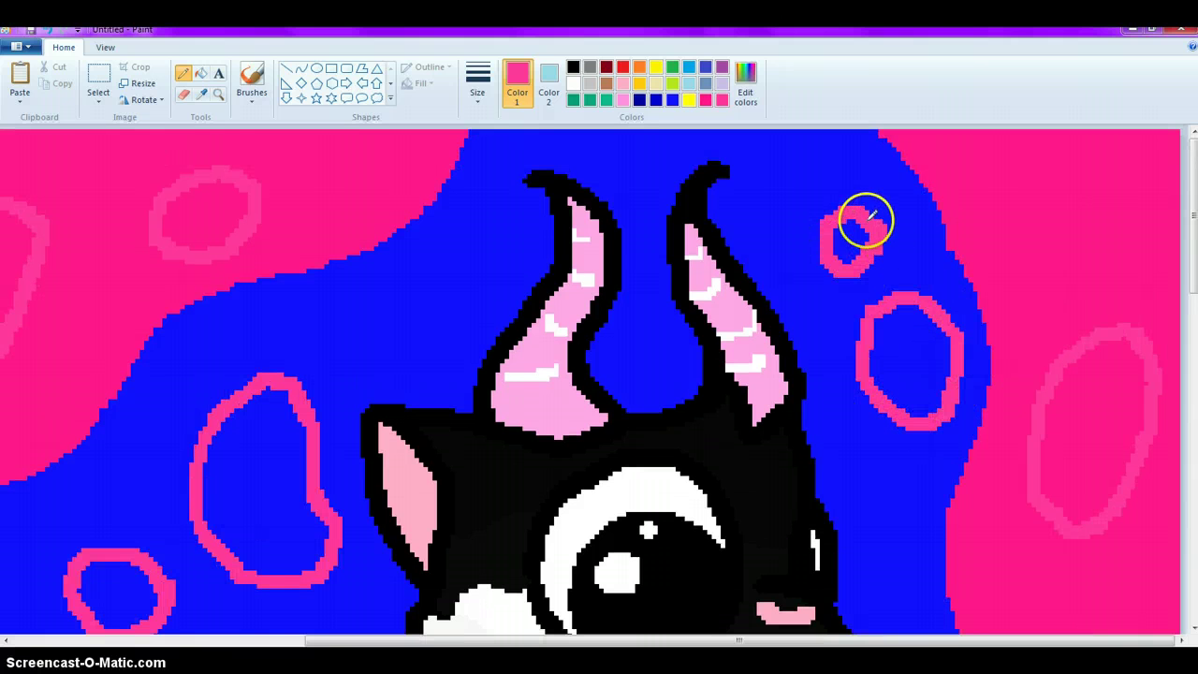
{"action": "mouse_move", "coordinate": [1064, 203]}
{"action": "left_mouse_down"}
{"action": "mouse_move", "coordinate": [1042, 228]}
{"action": "mouse_move", "coordinate": [1060, 241]}
{"action": "mouse_move", "coordinate": [1087, 208]}
{"action": "mouse_move", "coordinate": [1050, 198]}
{"action": "left_mouse_up"}
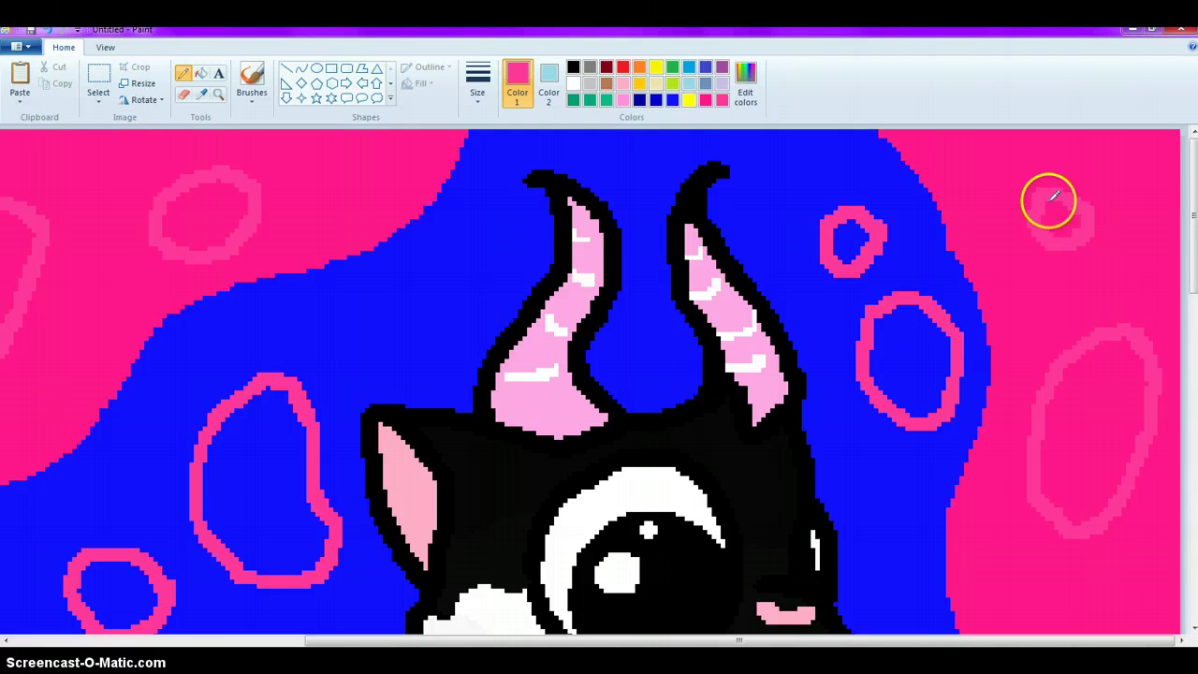
Fill the outlined spots behind the head with the lighter pink, both in the upper pink area and on the blue
{"action": "left_click", "coordinate": [201, 73]}
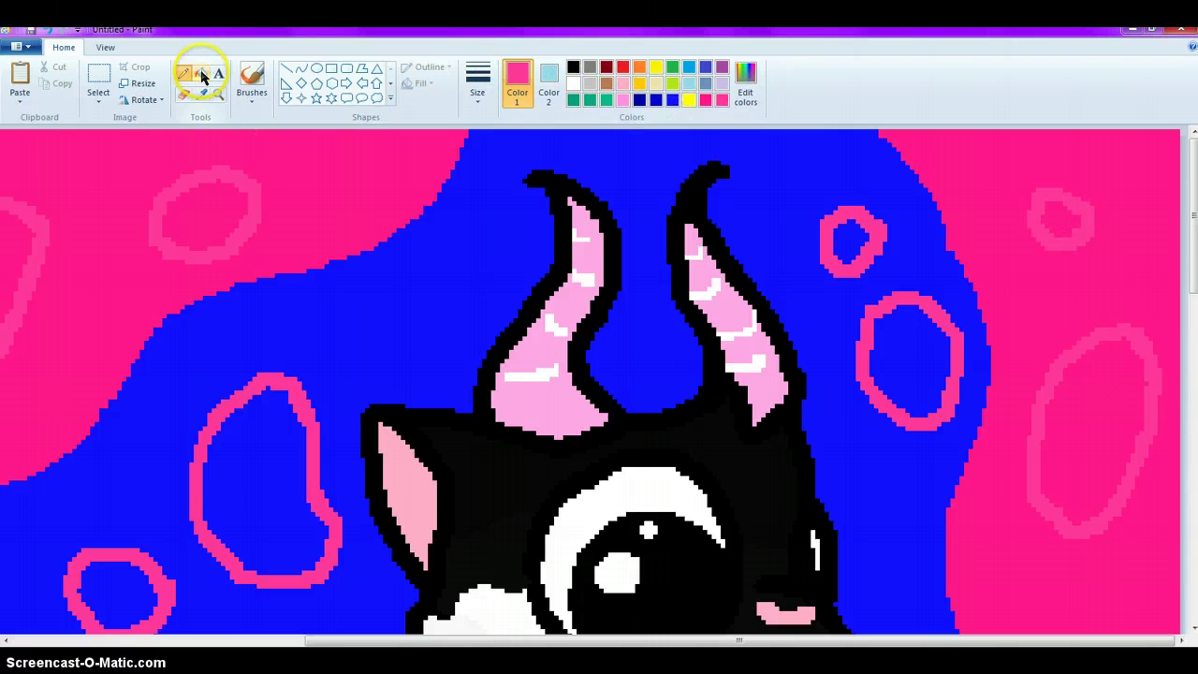
{"action": "left_click", "coordinate": [209, 196]}
{"action": "left_click", "coordinate": [220, 505]}
{"action": "left_click", "coordinate": [129, 582]}
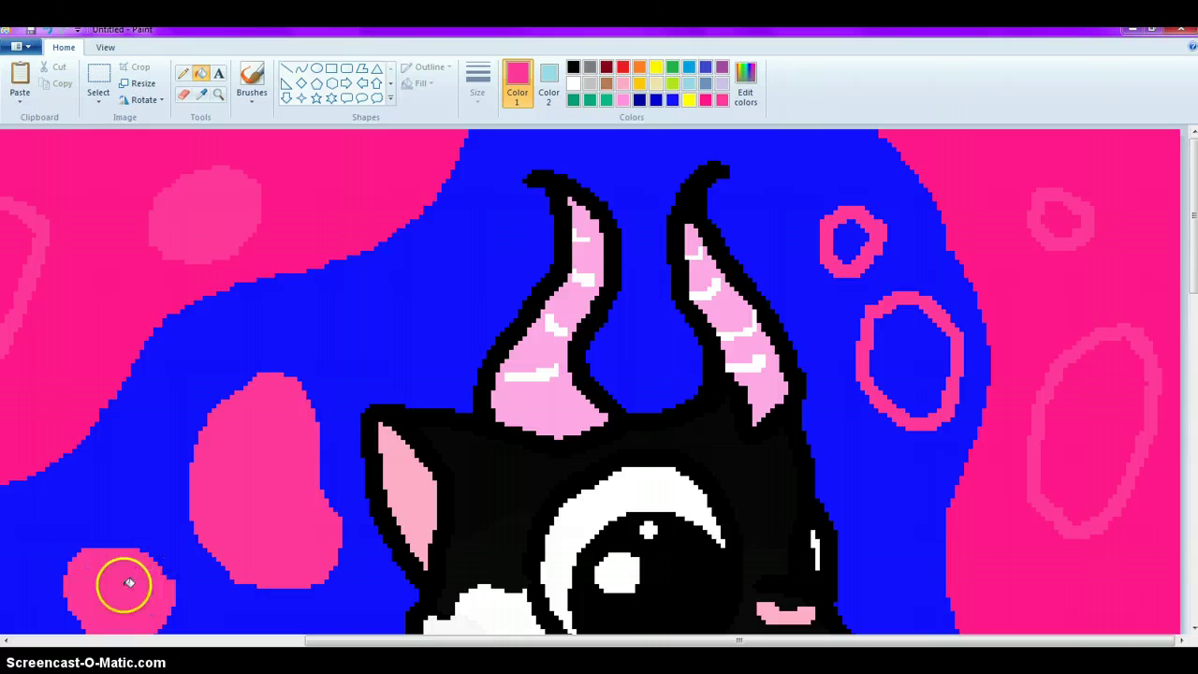
{"action": "left_click", "coordinate": [15, 244]}
Fill the two blue-area spots in front of the horns and the two ovals in the neighbouring pink area with the lighter pink
{"action": "left_click", "coordinate": [850, 236]}
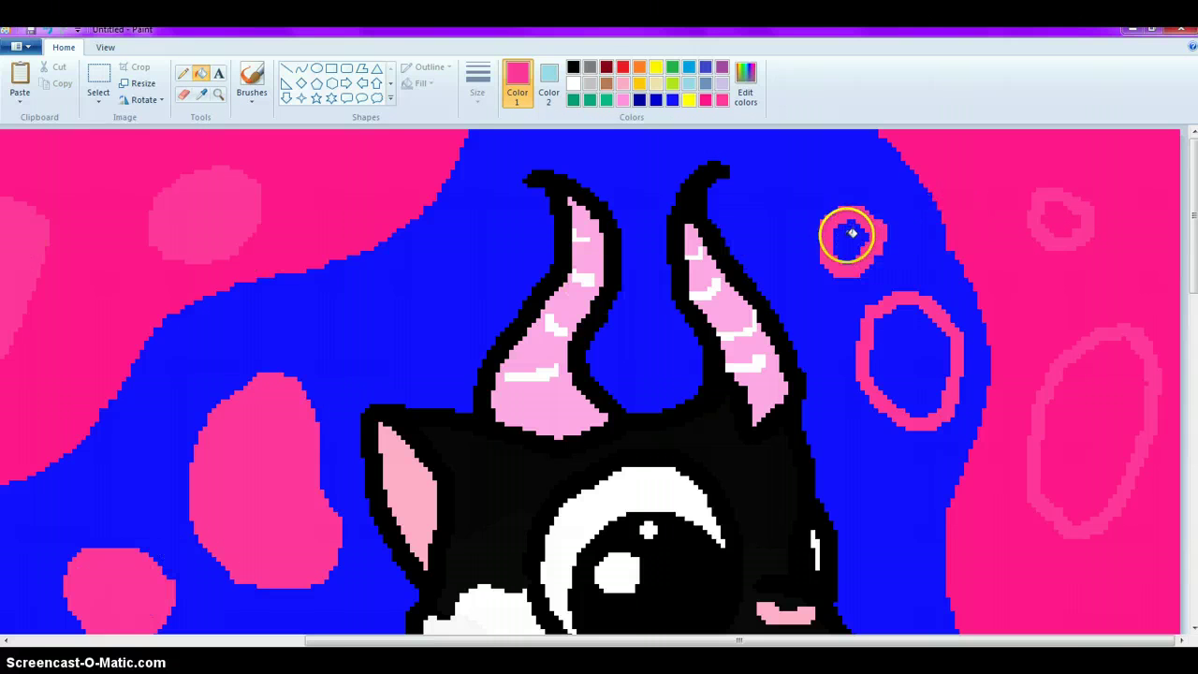
{"action": "left_click", "coordinate": [899, 356]}
{"action": "left_click", "coordinate": [1057, 212]}
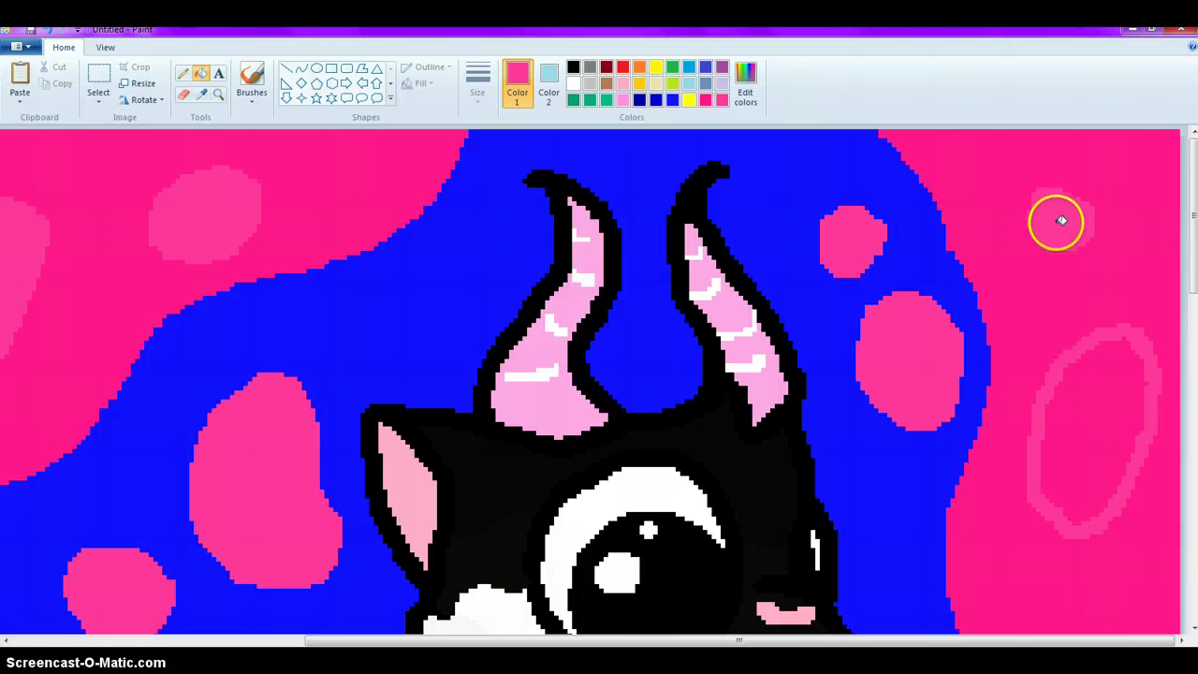
{"action": "left_click", "coordinate": [1077, 409]}
Fill the spots in front of the chest, around the raised front leg, between the hind legs and on the pink hump below with lighter pink
{"action": "scroll", "coordinate": [963, 393], "scroll_direction": "down", "scroll_amount": 5}
{"action": "scroll", "coordinate": [984, 455], "scroll_direction": "down", "scroll_amount": 3}
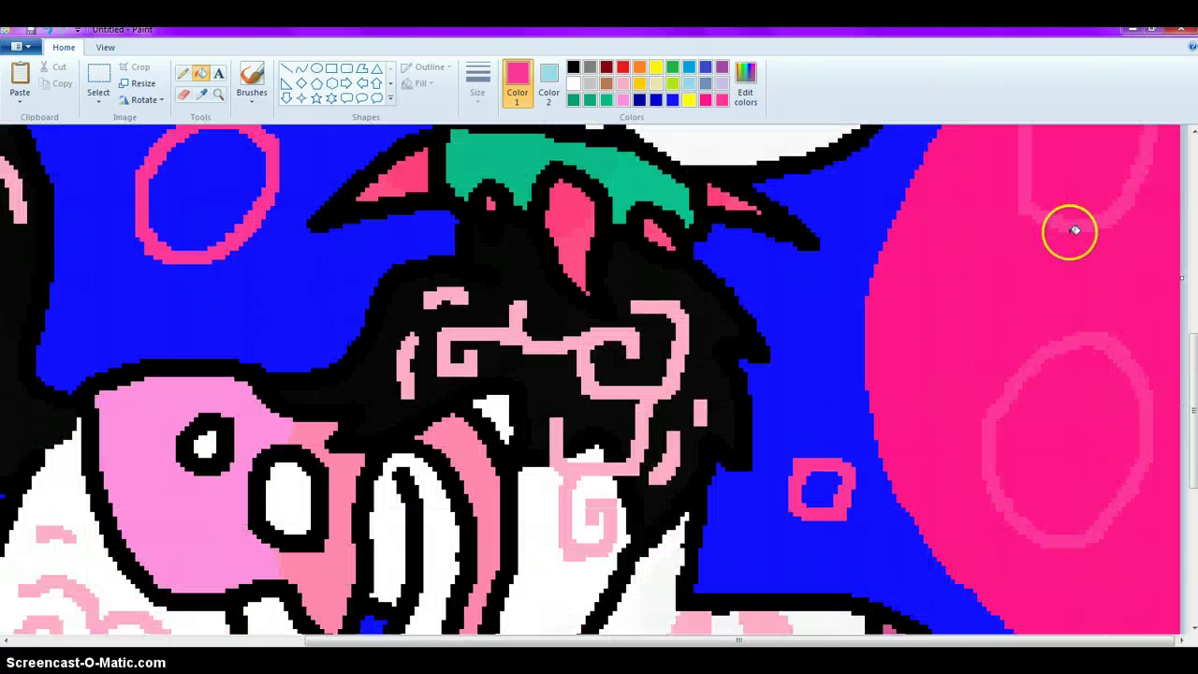
{"action": "left_click", "coordinate": [1026, 459]}
{"action": "scroll", "coordinate": [821, 495], "scroll_direction": "down", "scroll_amount": 5}
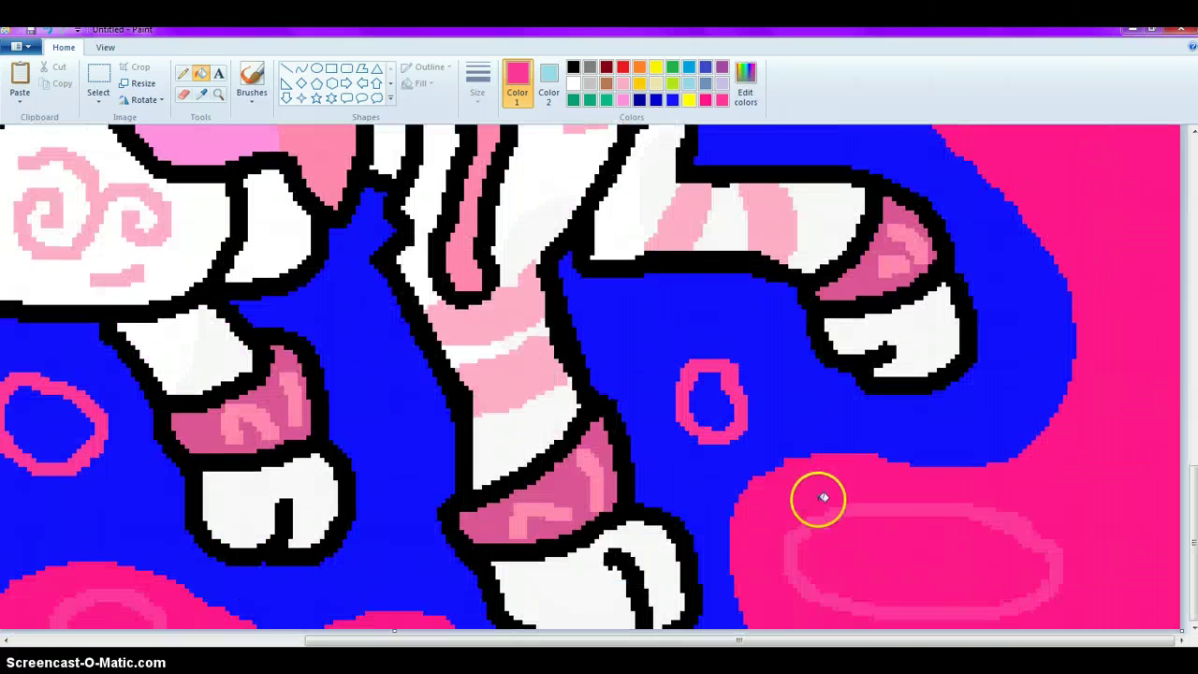
{"action": "left_click", "coordinate": [861, 571]}
{"action": "left_click", "coordinate": [716, 418]}
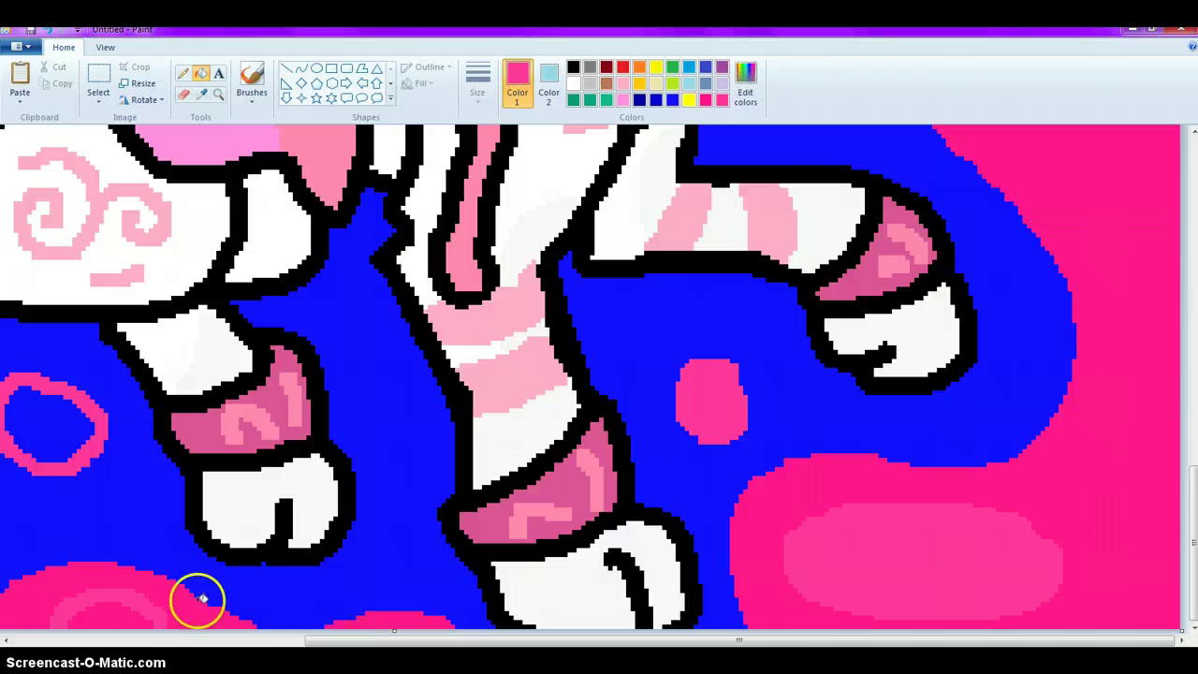
{"action": "left_click", "coordinate": [37, 421]}
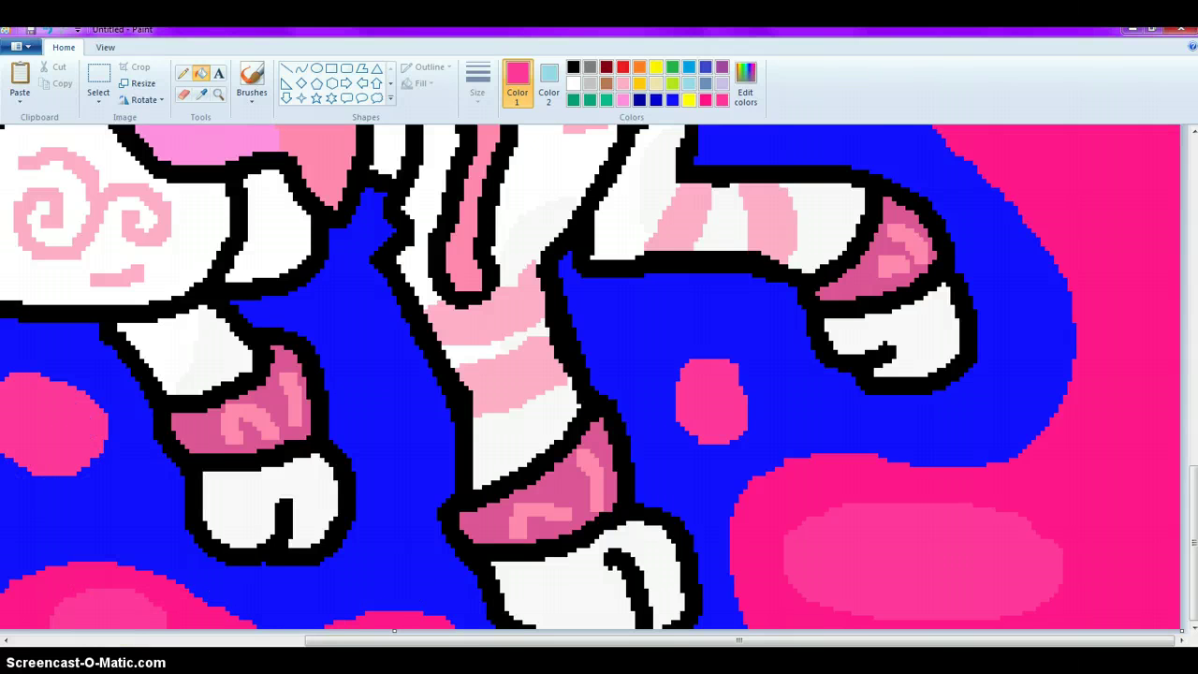
Fill the spots behind the hind leg, below the tail and in the pink area above the tail with the lighter pink
{"action": "left_click_drag", "start_coordinate": [726, 644], "coordinate": [219, 634]}
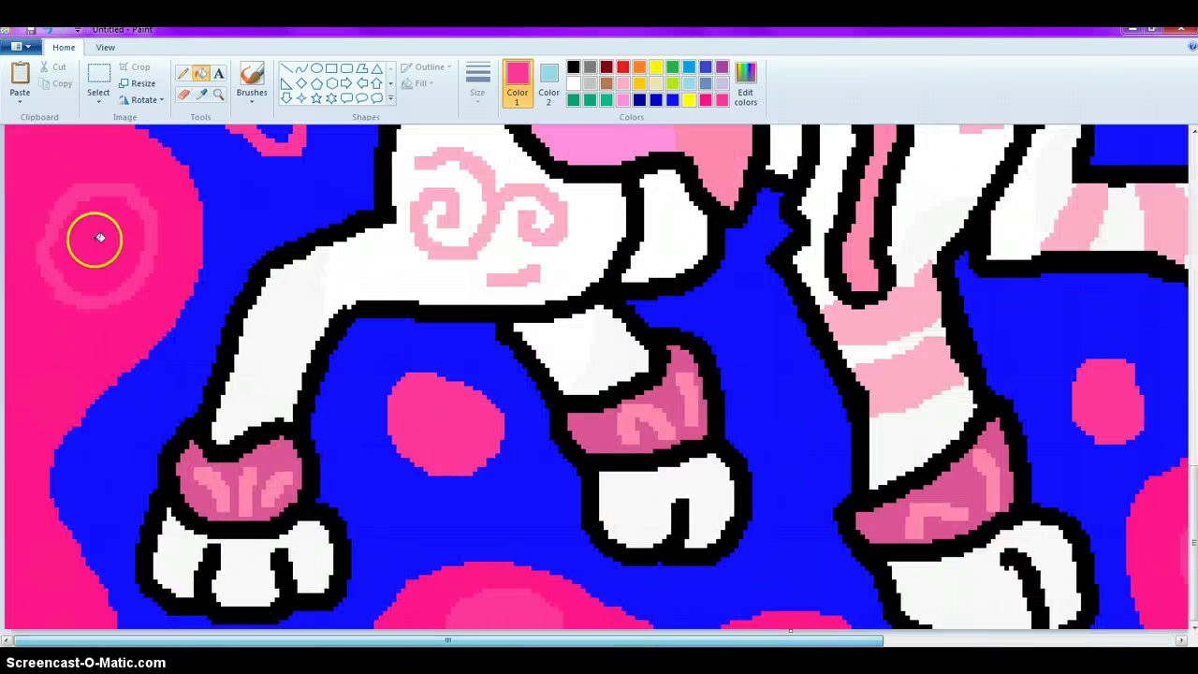
{"action": "scroll", "coordinate": [96, 235], "scroll_direction": "up", "scroll_amount": 3}
{"action": "scroll", "coordinate": [245, 381], "scroll_direction": "up", "scroll_amount": 2}
{"action": "left_click", "coordinate": [235, 347]}
{"action": "scroll", "coordinate": [238, 353], "scroll_direction": "up", "scroll_amount": 5}
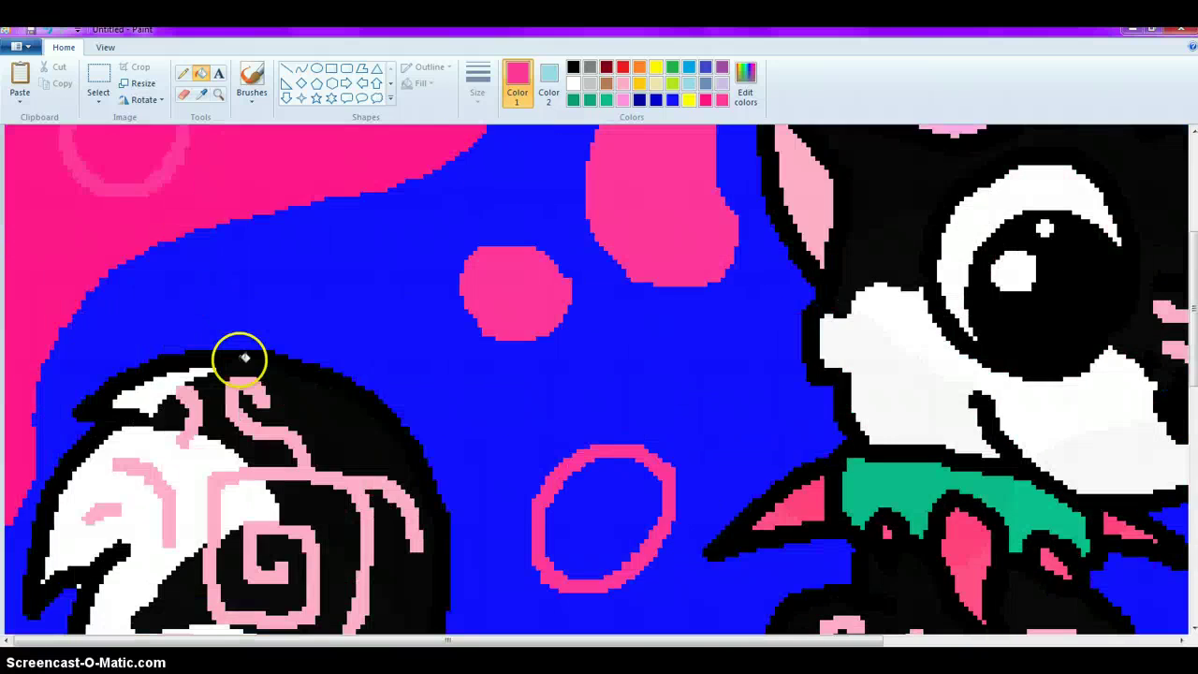
{"action": "left_click", "coordinate": [131, 367]}
{"action": "left_click", "coordinate": [108, 187]}
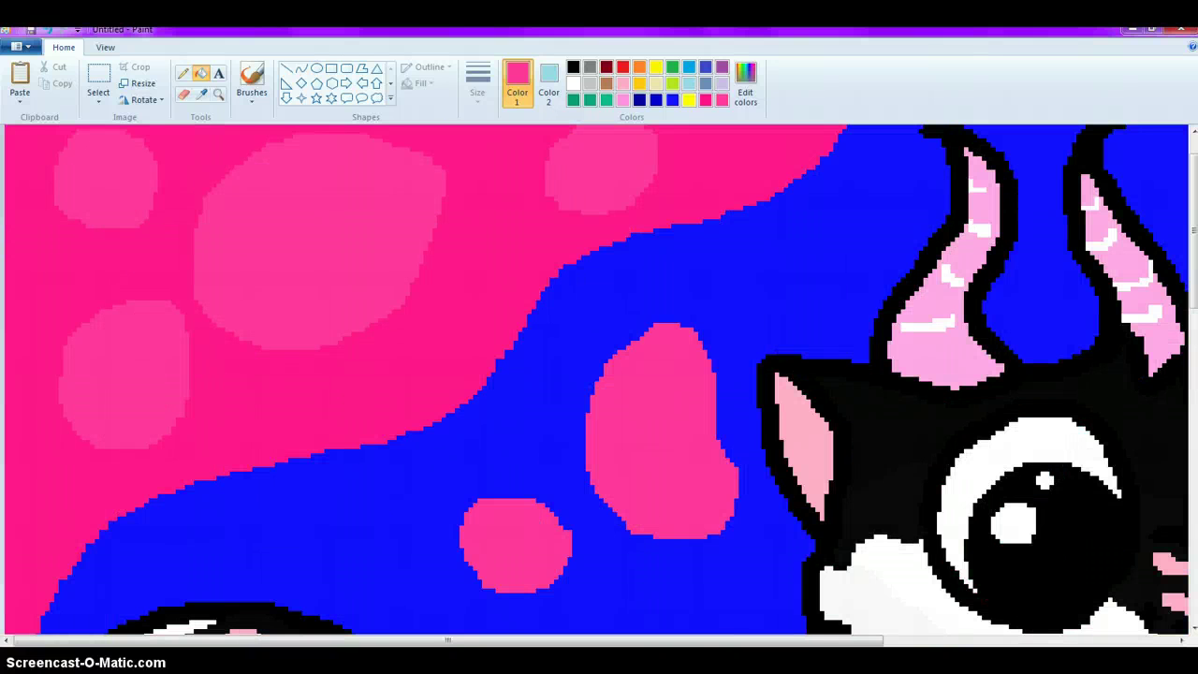
Fill the remaining outlined oval on the blue between the tail and the neck with the lighter pink
{"action": "scroll", "coordinate": [599, 379], "scroll_direction": "down", "scroll_amount": 5}
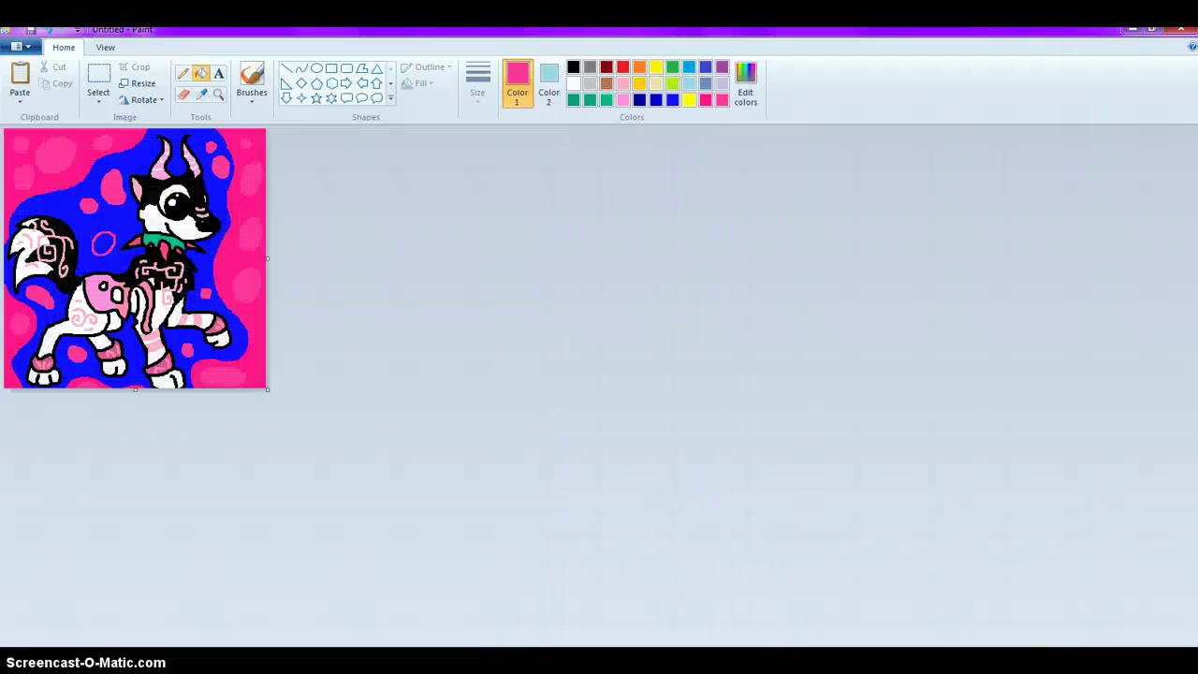
{"action": "scroll", "coordinate": [599, 379], "scroll_direction": "up", "scroll_amount": 4}
{"action": "scroll", "coordinate": [531, 388], "scroll_direction": "down", "scroll_amount": 1}
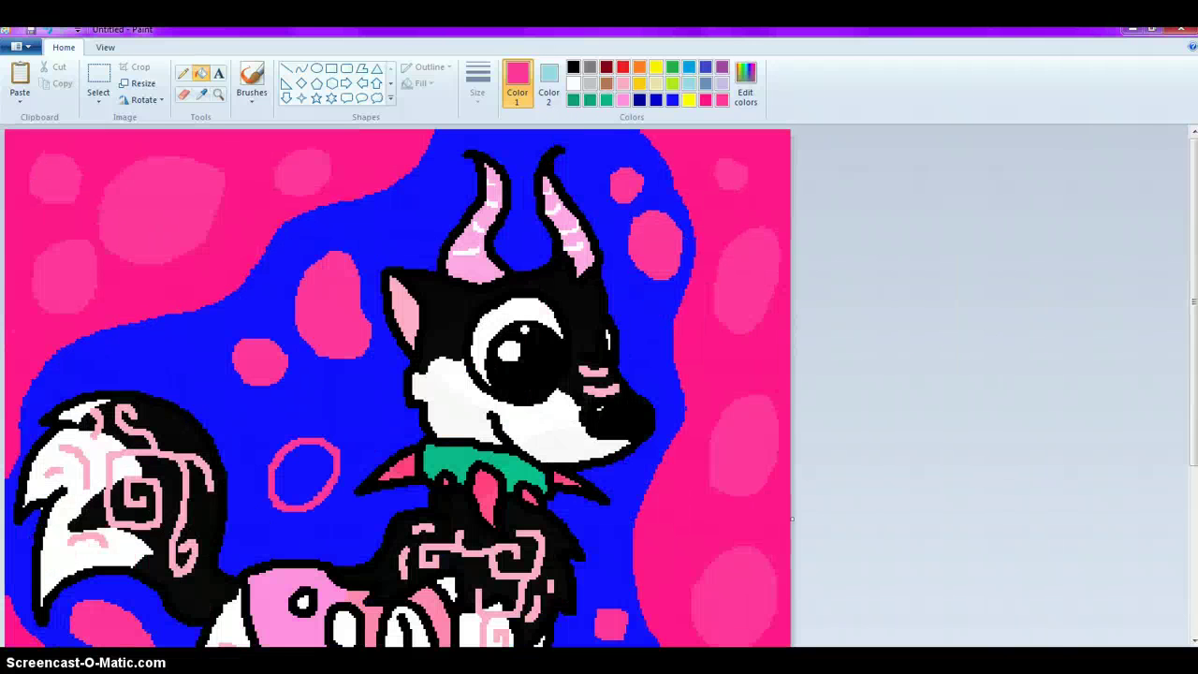
{"action": "left_click", "coordinate": [305, 473]}
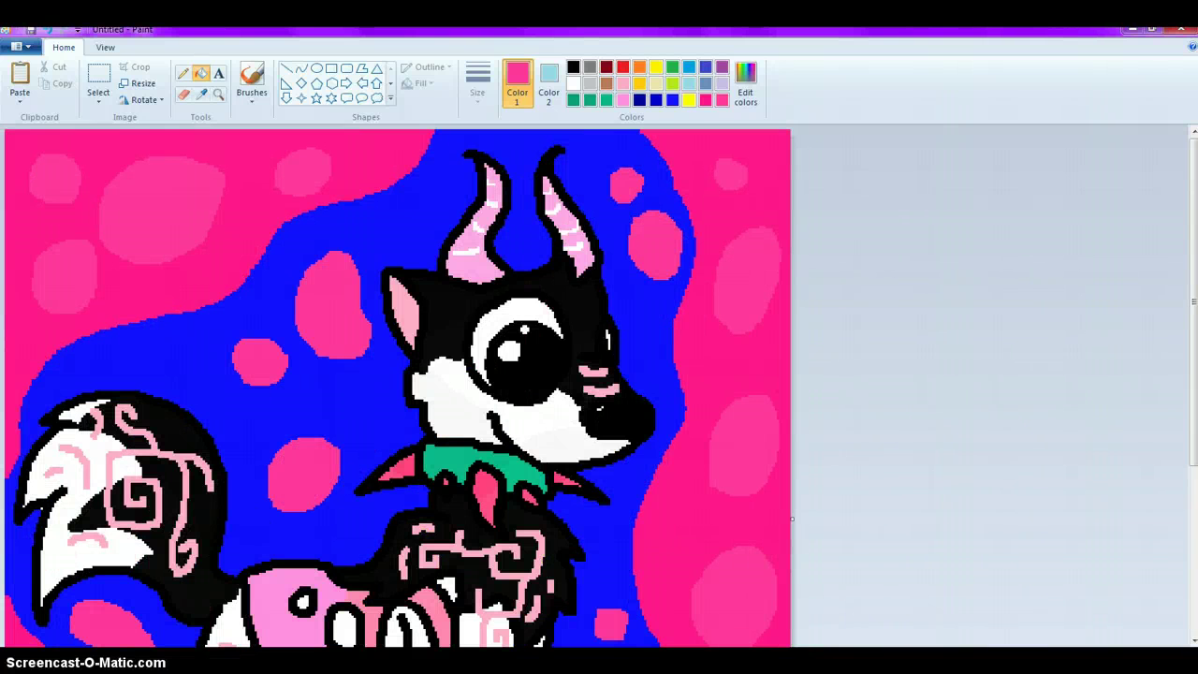
Capture the whole finished picture as a screenshot and save it as the PNG file Screenshot_1310 in My Documents
{"action": "scroll", "coordinate": [401, 388], "scroll_direction": "down", "scroll_amount": 2}
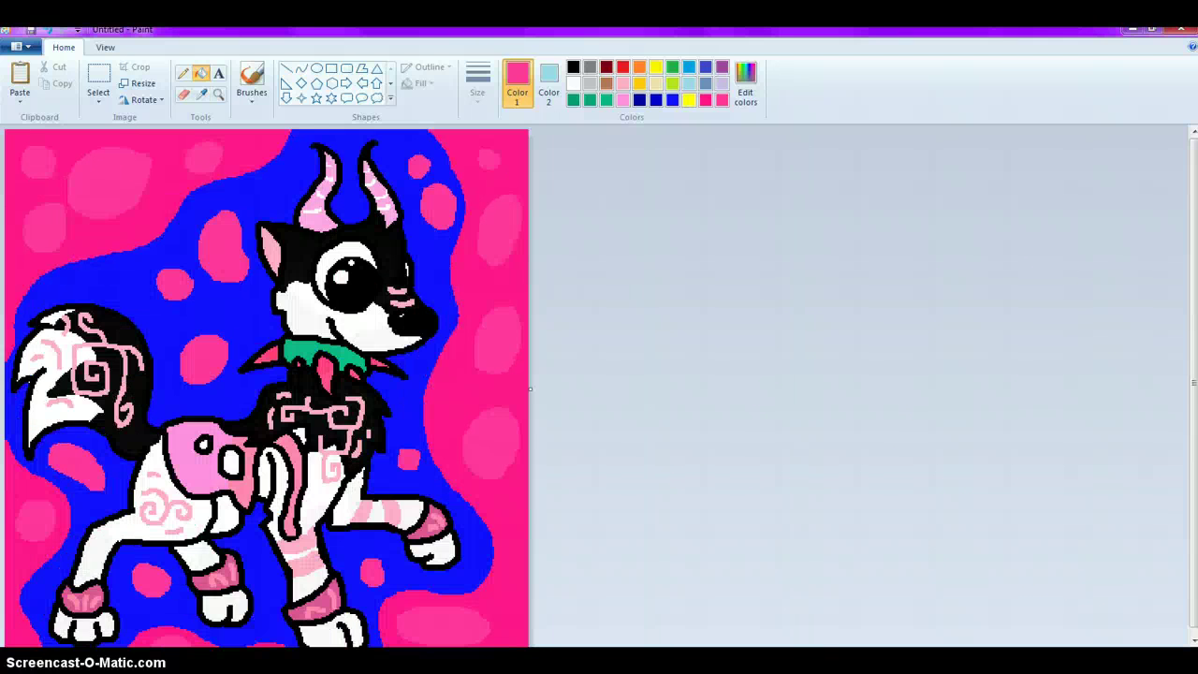
{"action": "scroll", "coordinate": [401, 388], "scroll_direction": "up", "scroll_amount": 2}
{"action": "scroll", "coordinate": [401, 387], "scroll_direction": "down", "scroll_amount": 3}
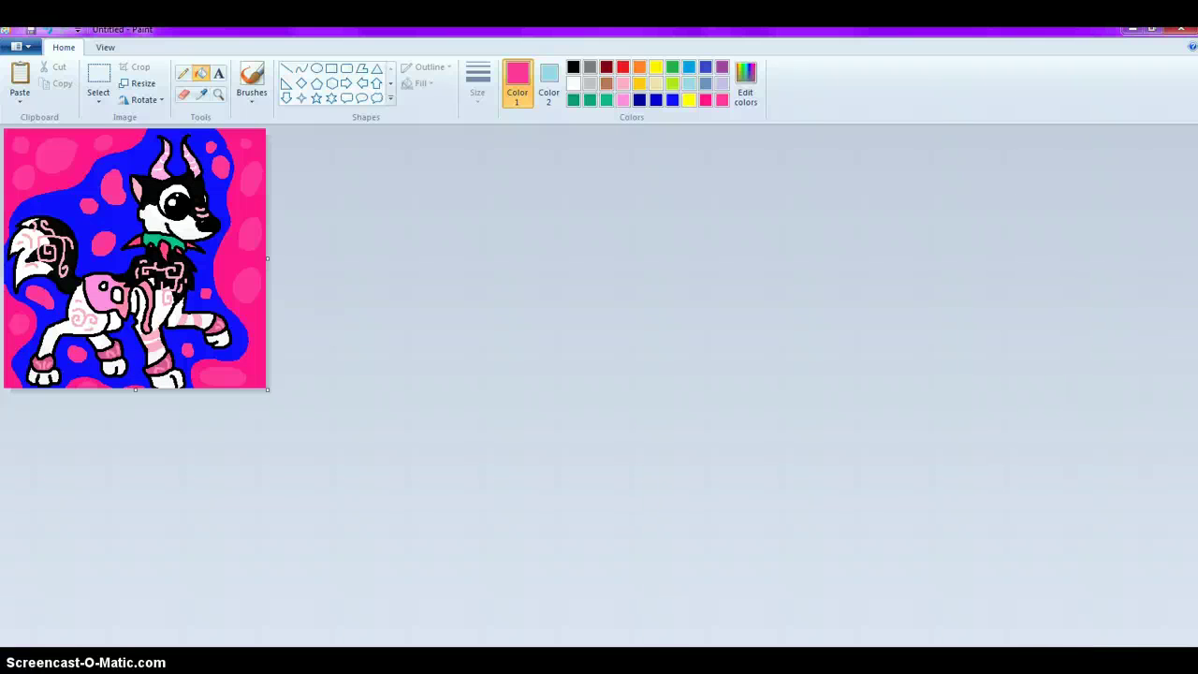
{"action": "scroll", "coordinate": [401, 387], "scroll_direction": "up", "scroll_amount": 3}
{"action": "scroll", "coordinate": [401, 388], "scroll_direction": "down", "scroll_amount": 3}
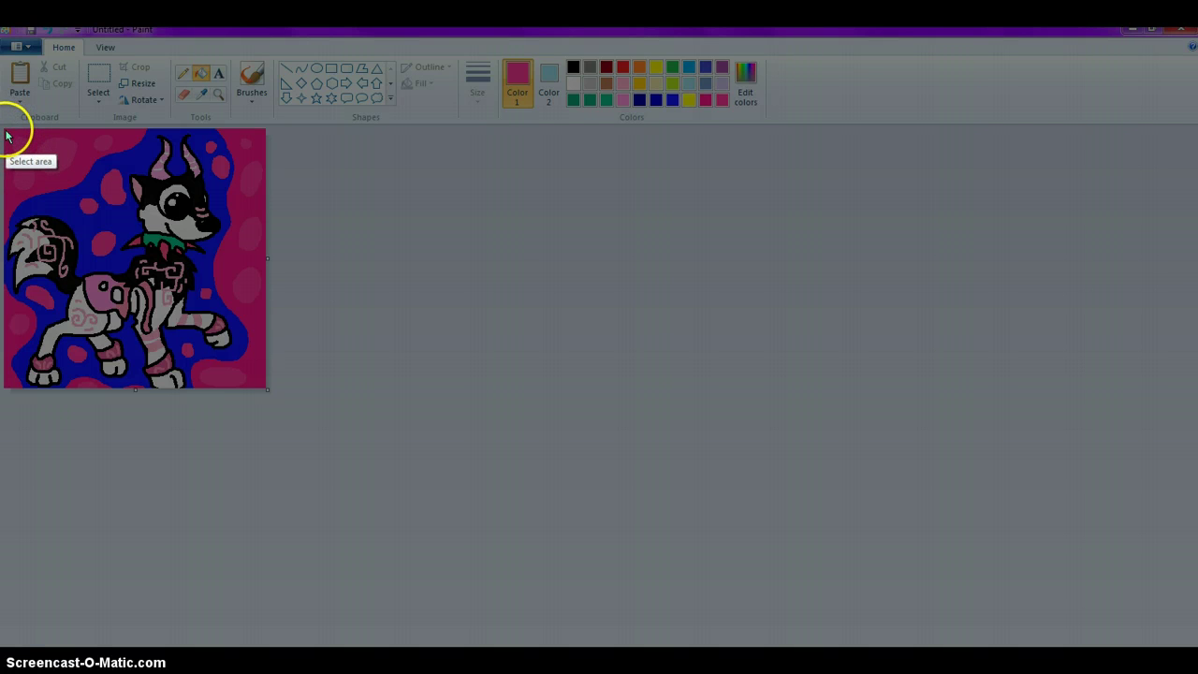
{"action": "left_click_drag", "start_coordinate": [9, 132], "coordinate": [267, 387]}
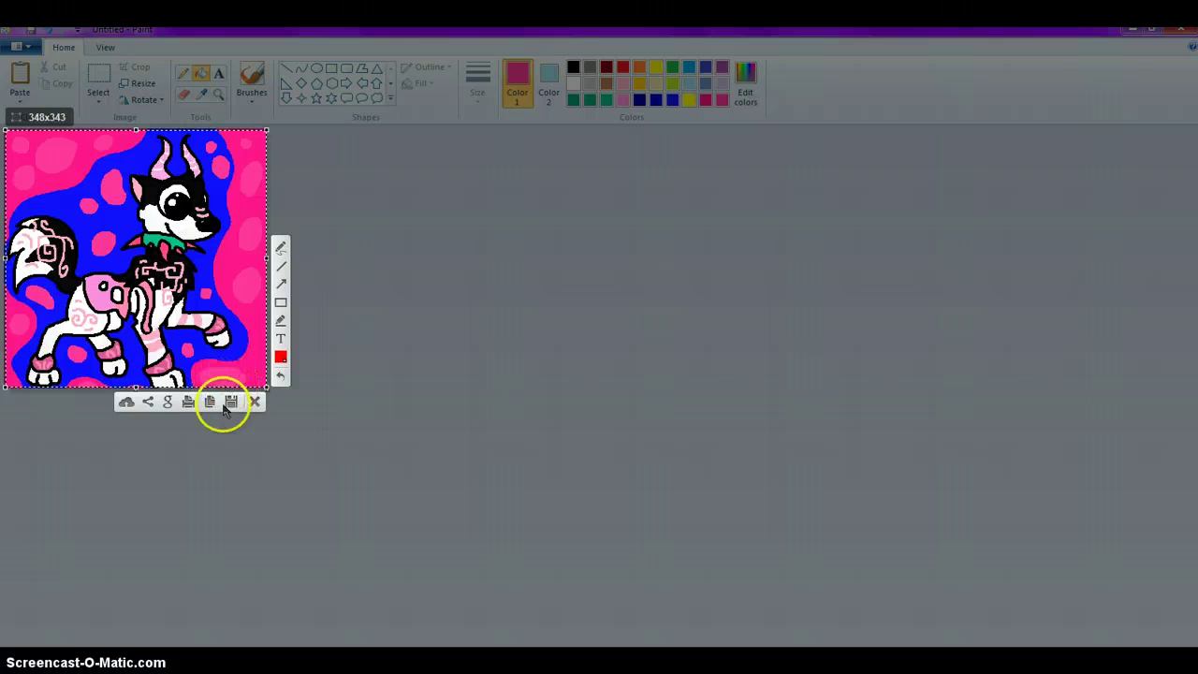
{"action": "left_click", "coordinate": [230, 402]}
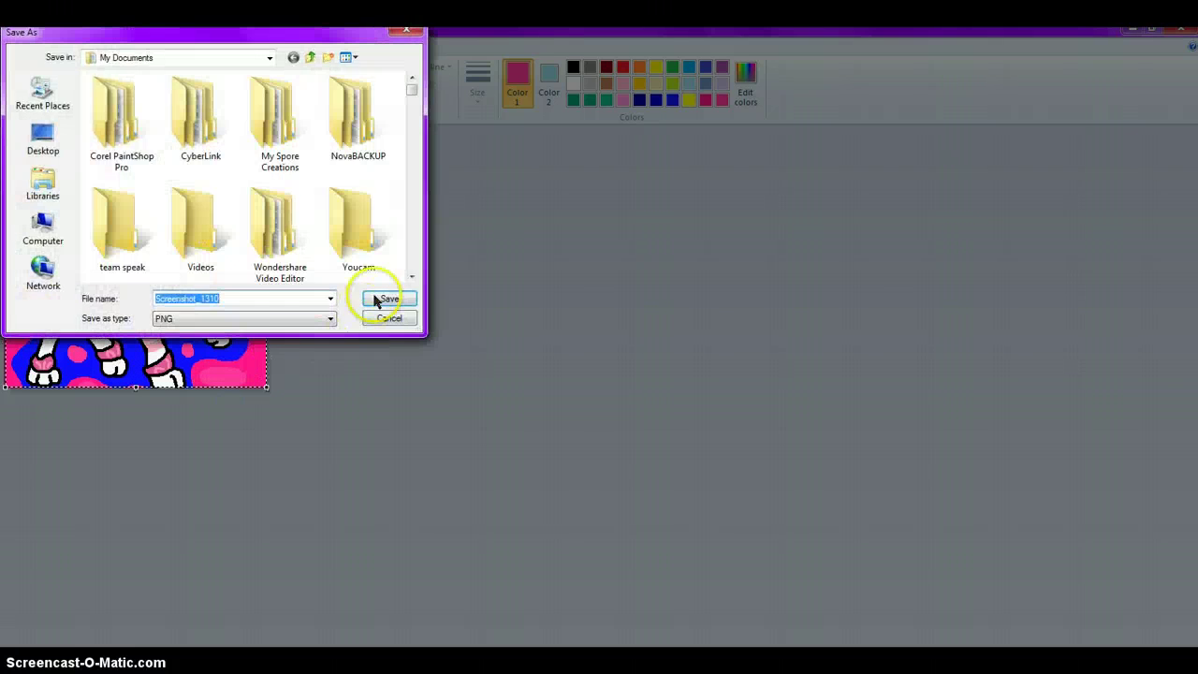
{"action": "left_click", "coordinate": [376, 297]}
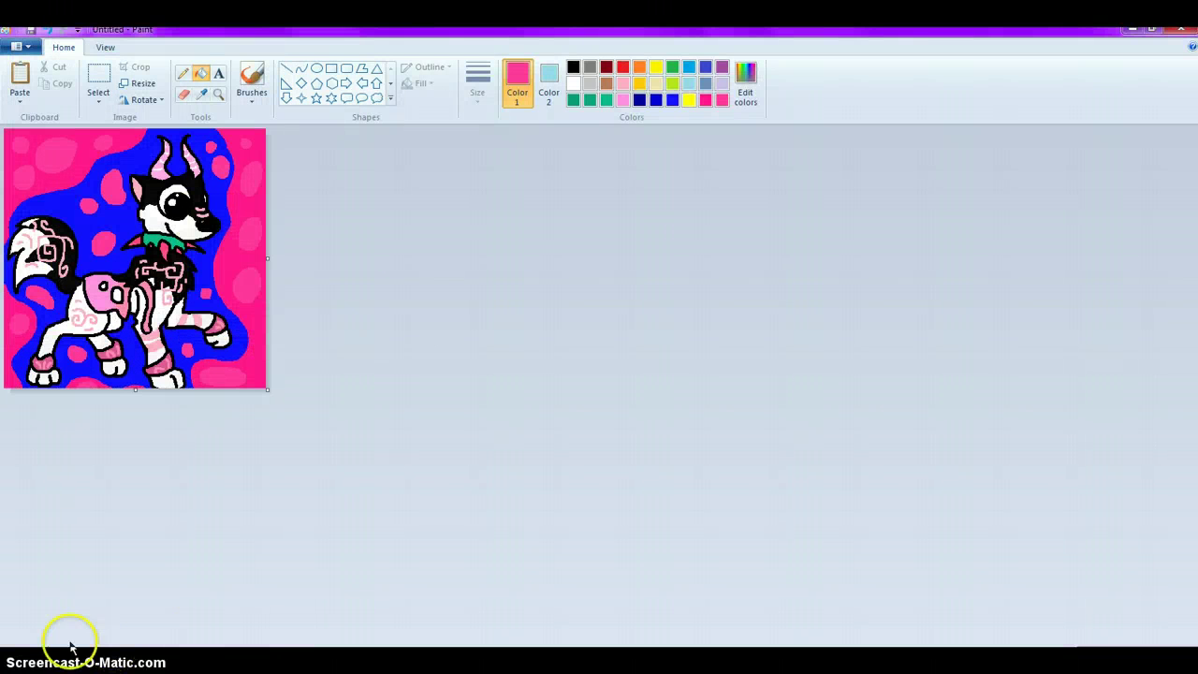